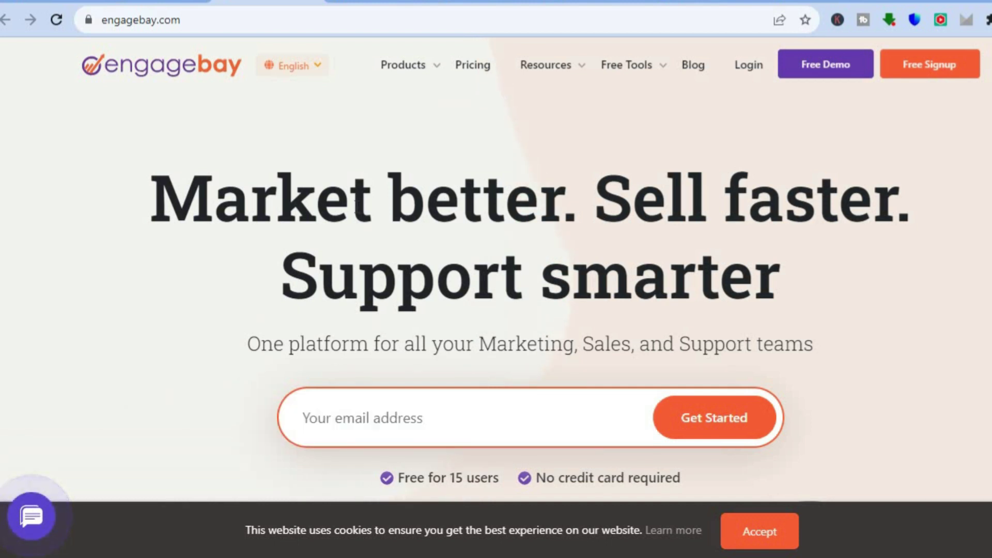
Examine the All-in-One pricing page, comparing the price and features of the Free, Basic, Growth and Pro plans
click(356, 2)
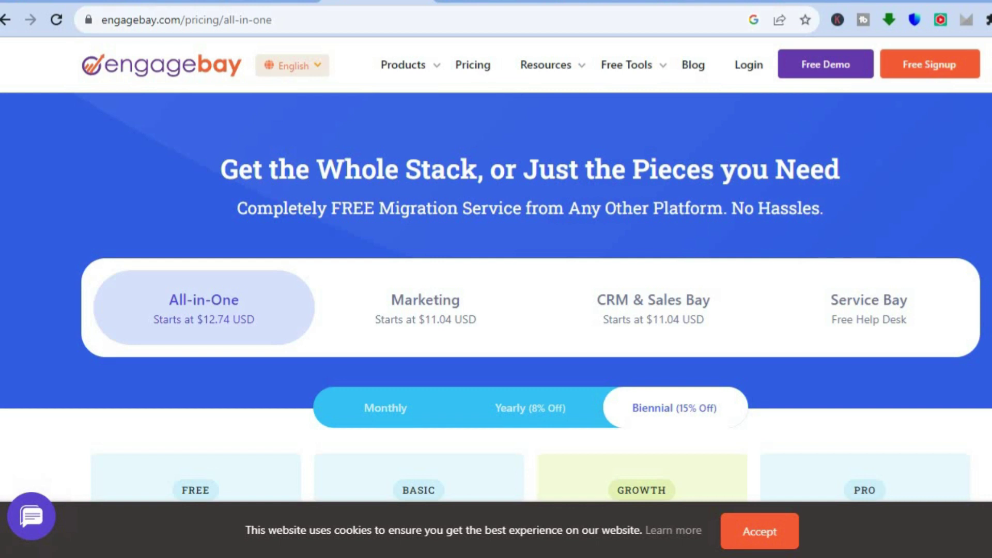
scroll(496, 298, down, 8)
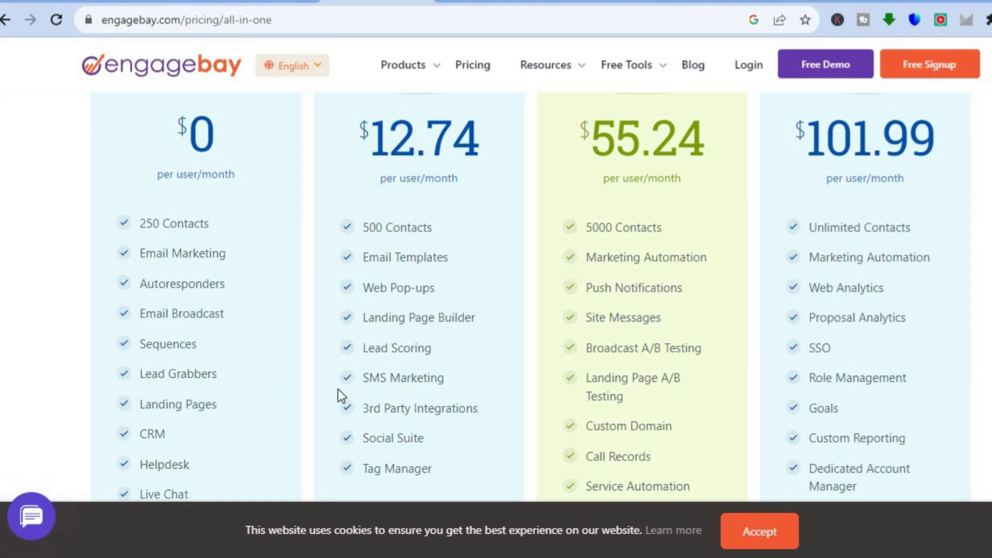
scroll(945, 231, down, 2)
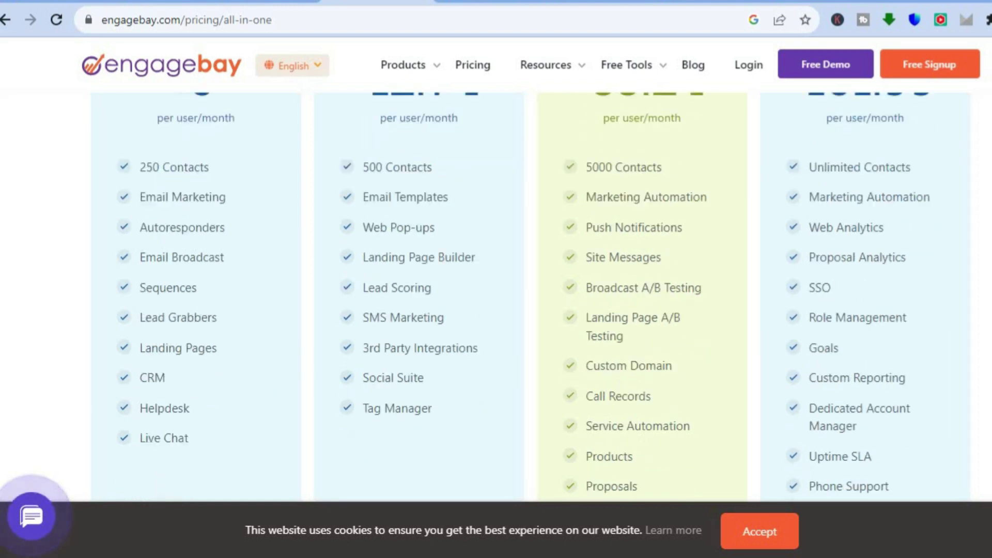
scroll(531, 300, down, 3)
scroll(530, 301, up, 7)
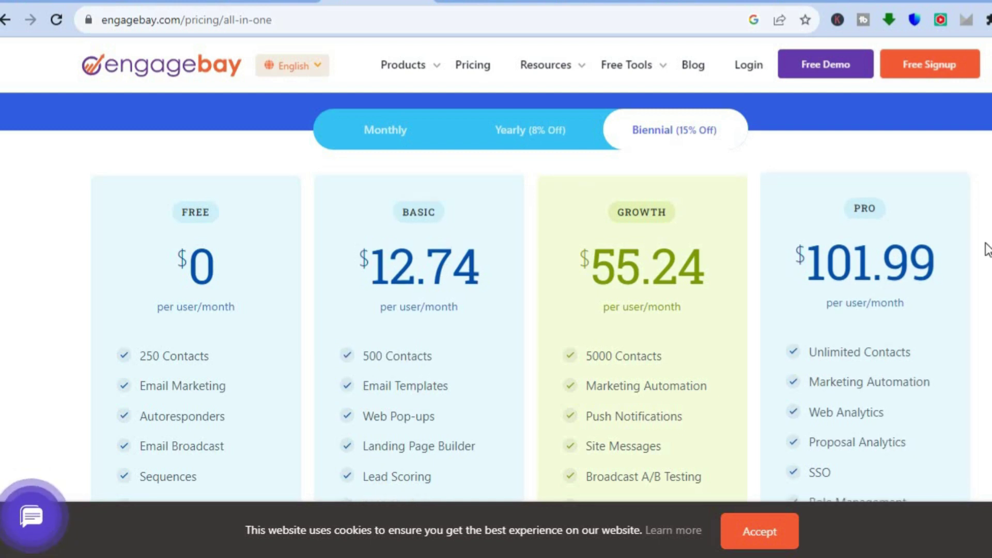
scroll(497, 297, down, 5)
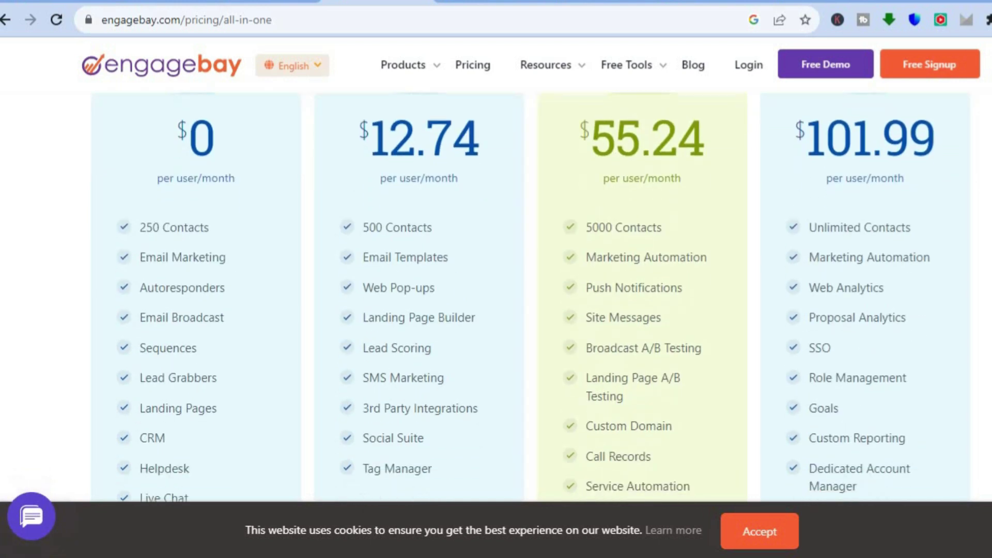
scroll(496, 297, up, 3)
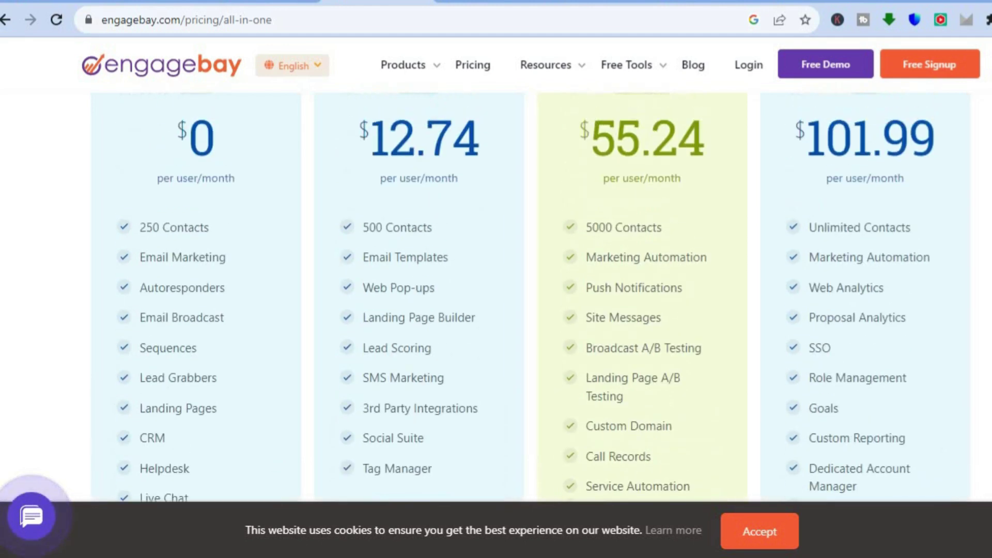
scroll(496, 297, down, 1)
scroll(497, 297, down, 6)
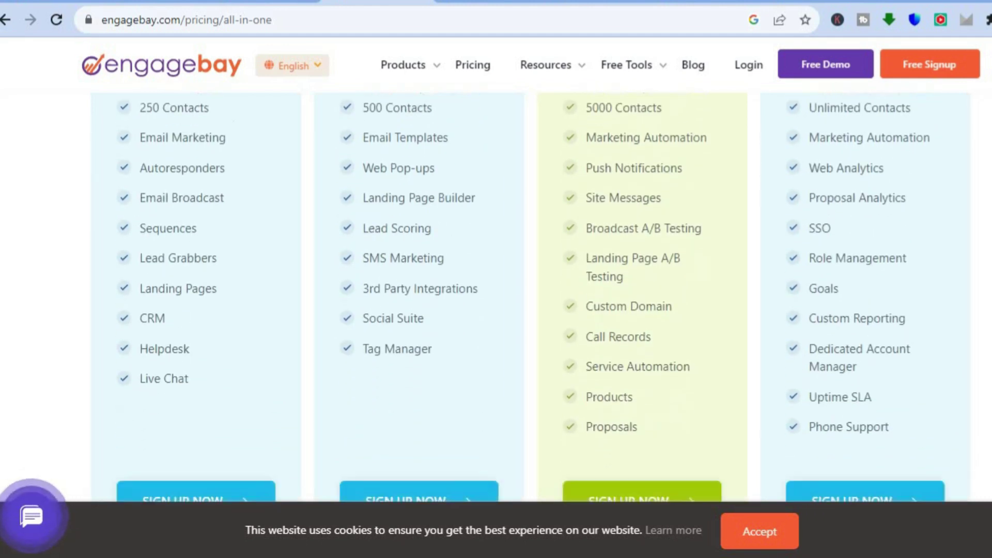
scroll(496, 297, up, 9)
scroll(678, 246, up, 4)
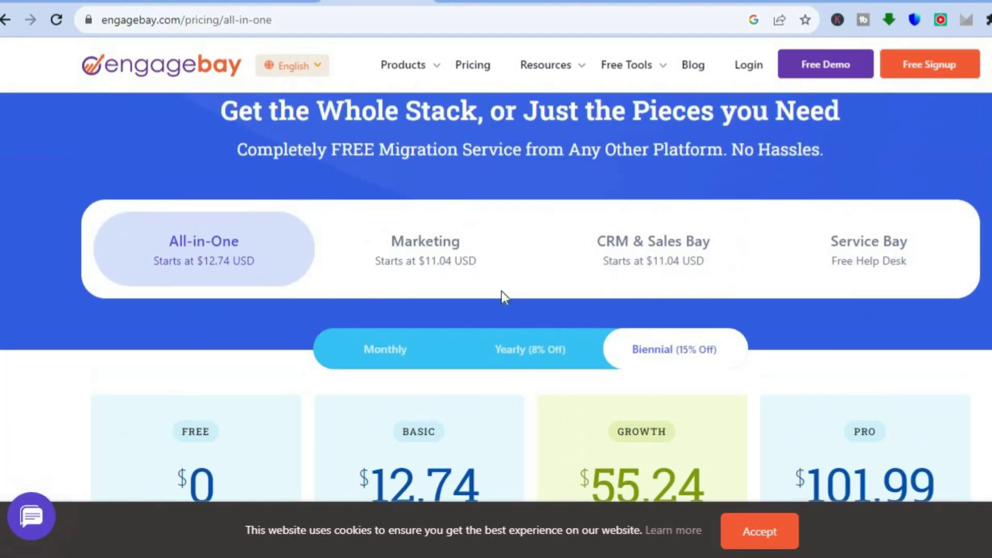
Switch to the account's Marketing dashboard and open the Contacts page
click(468, 1)
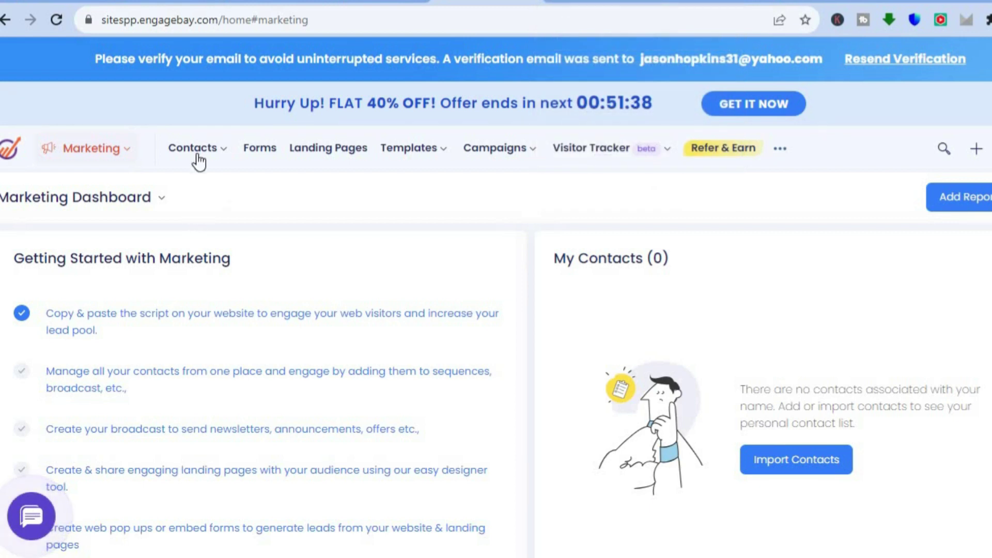
mouse_move(205, 156)
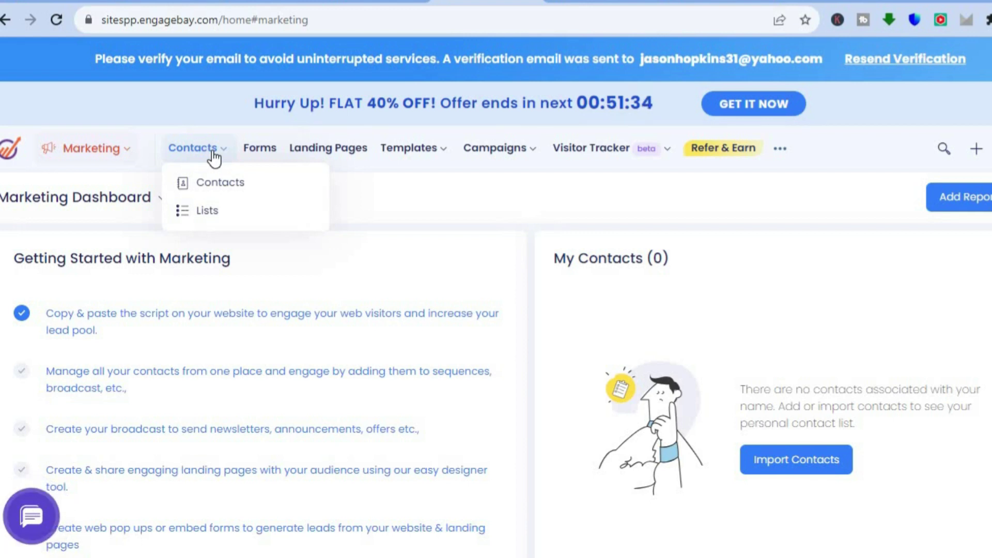
click(216, 185)
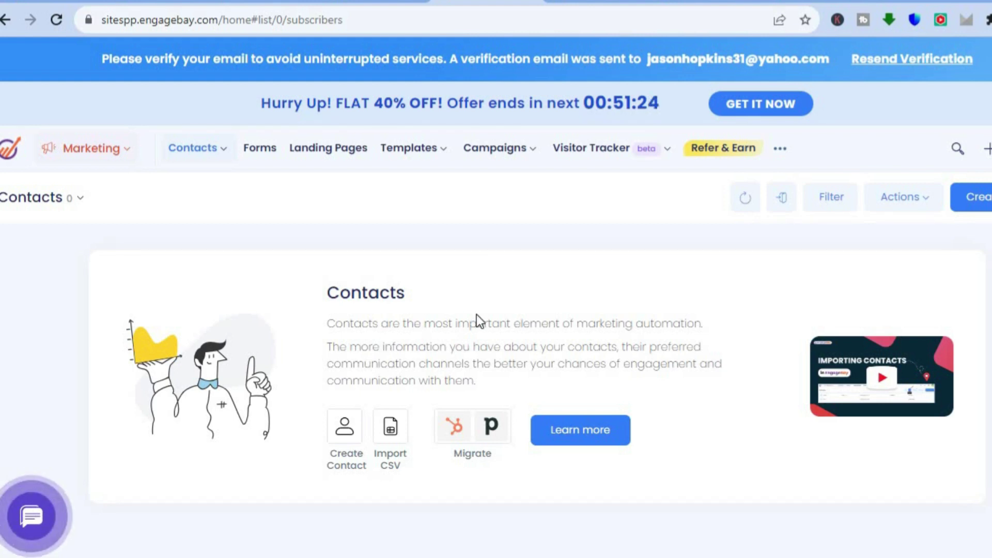
Open the form for creating a new contact to view its fields, and close it without saving
click(218, 149)
click(987, 199)
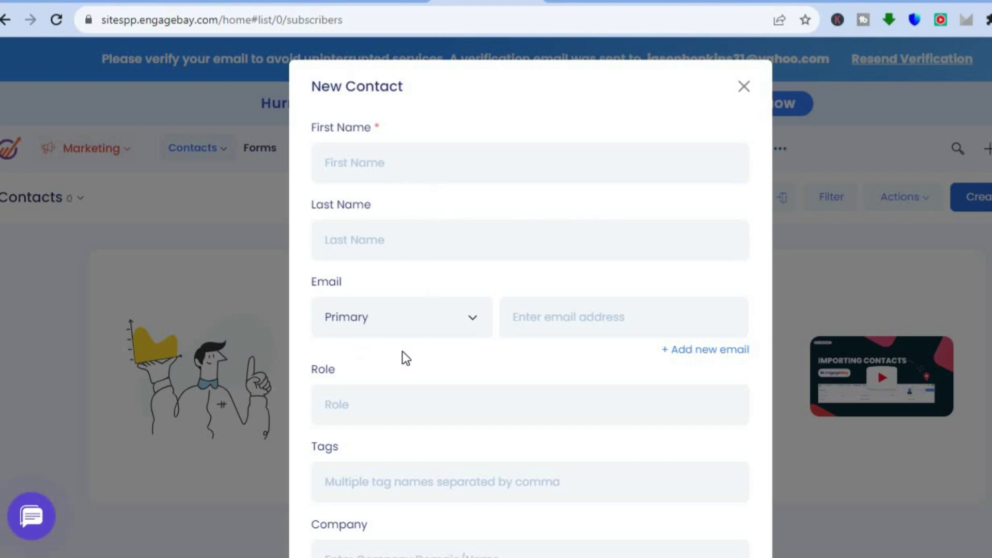
click(744, 87)
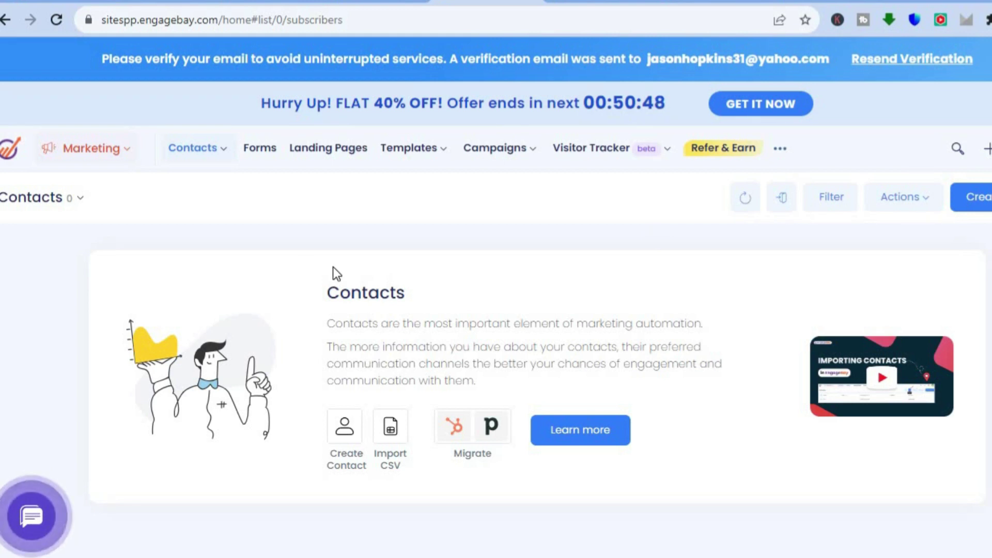
Start a new form in the Forms section, choosing Embed Form as the form type
click(255, 151)
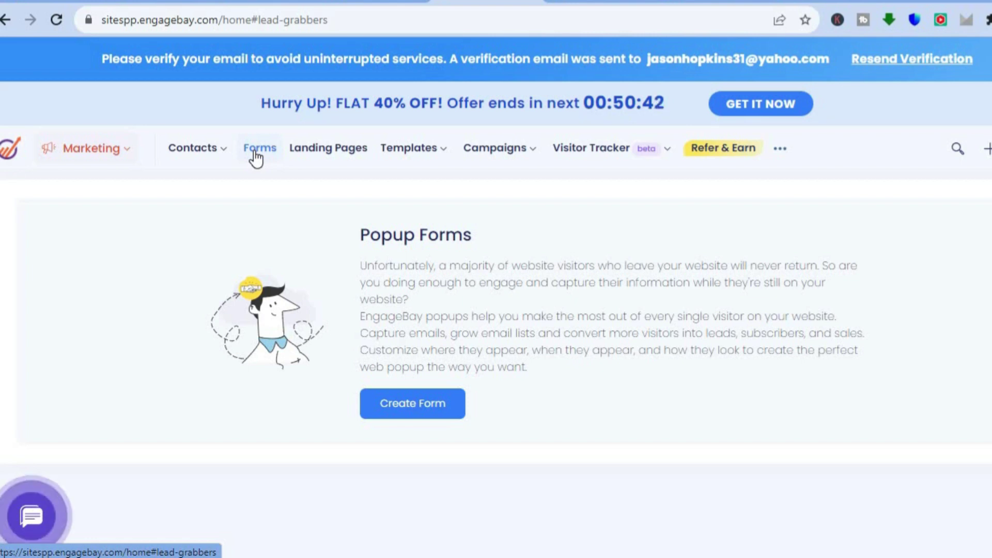
click(427, 406)
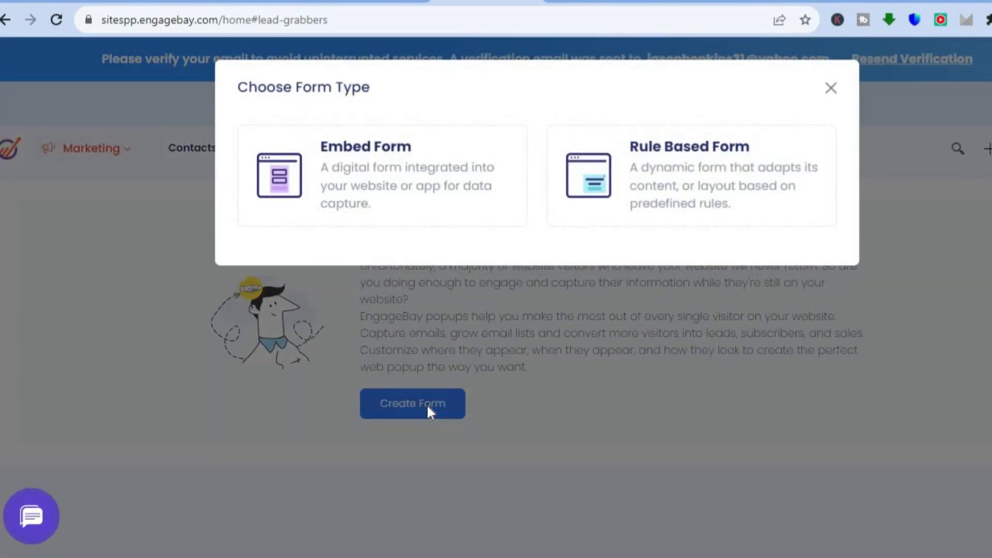
click(380, 180)
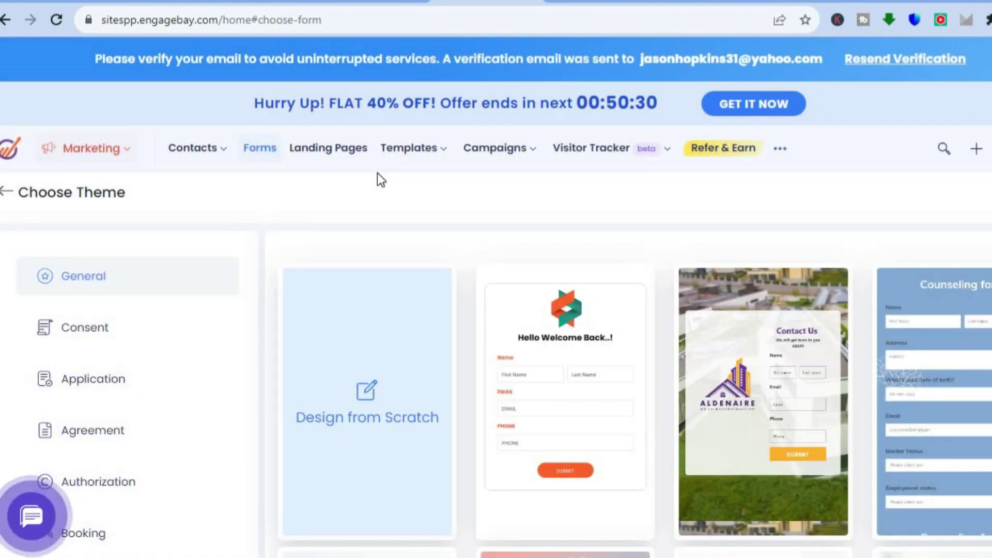
Browse the General form themes and the list of theme categories
mouse_move(722, 296)
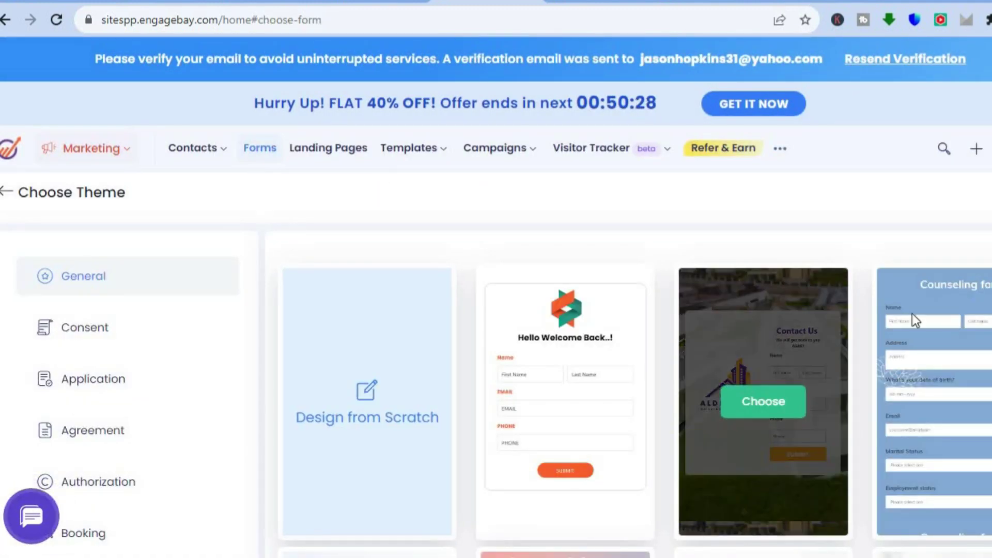
scroll(497, 371, down, 4)
scroll(497, 362, down, 8)
scroll(496, 362, up, 5)
scroll(468, 320, up, 3)
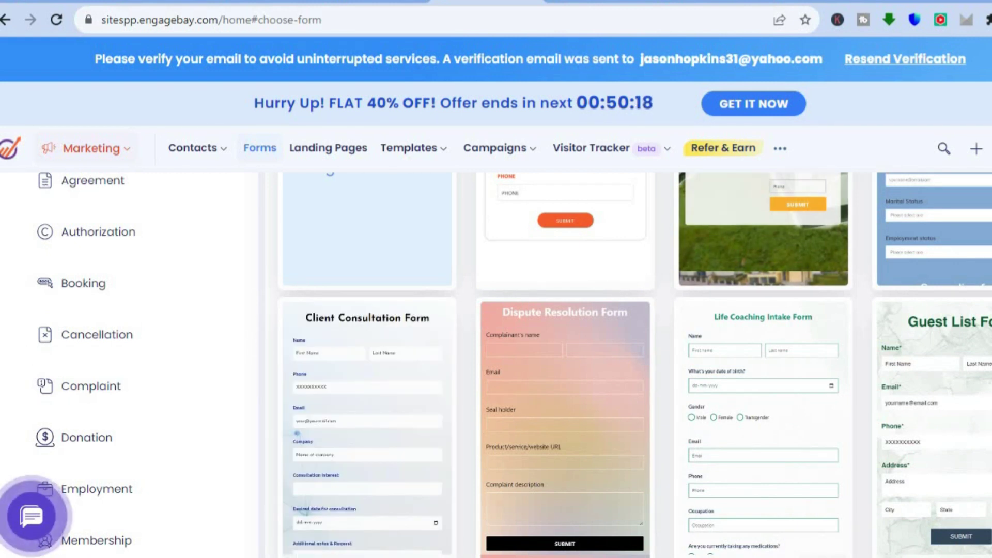
scroll(853, 253, up, 5)
scroll(764, 362, down, 3)
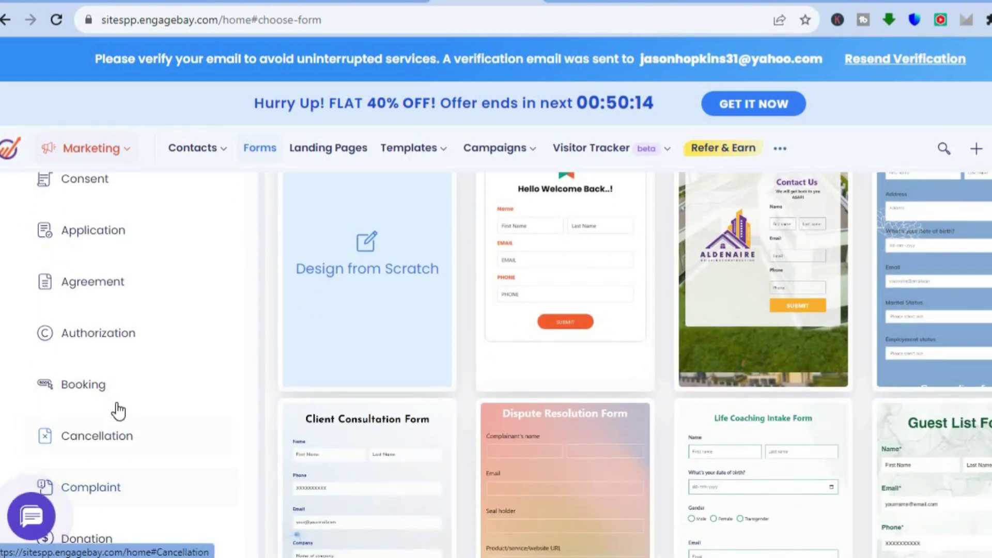
View the form themes in the Booking category and browse those in the Application category
click(112, 394)
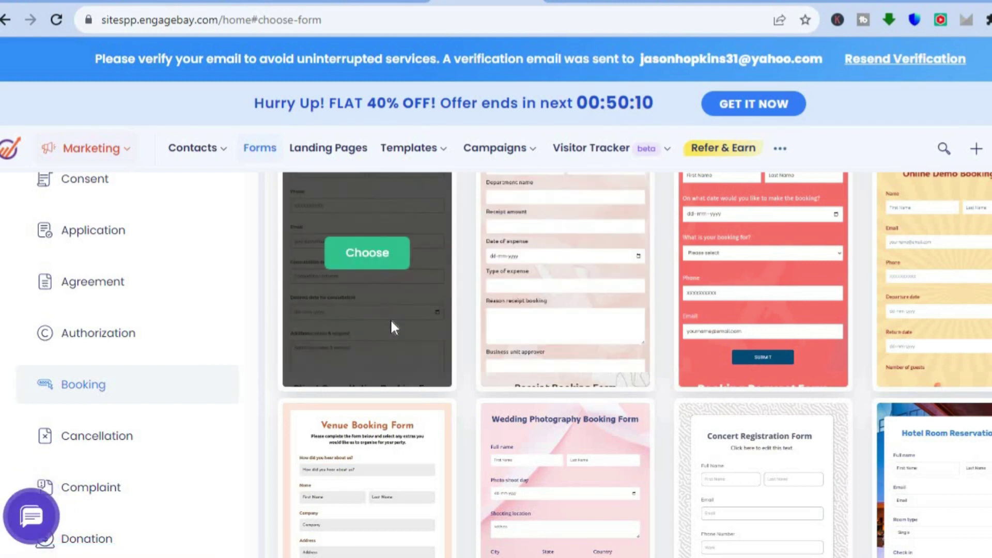
click(151, 248)
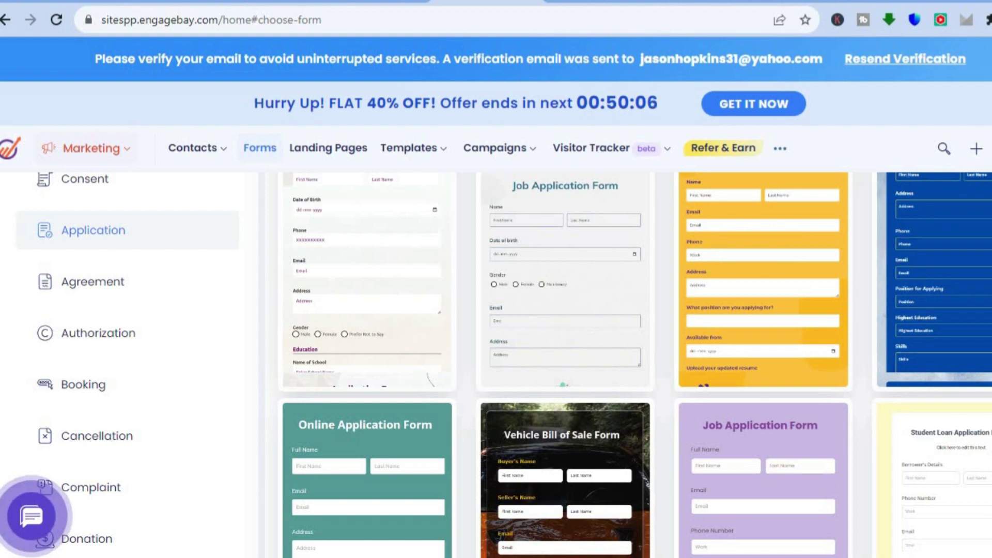
scroll(569, 362, down, 7)
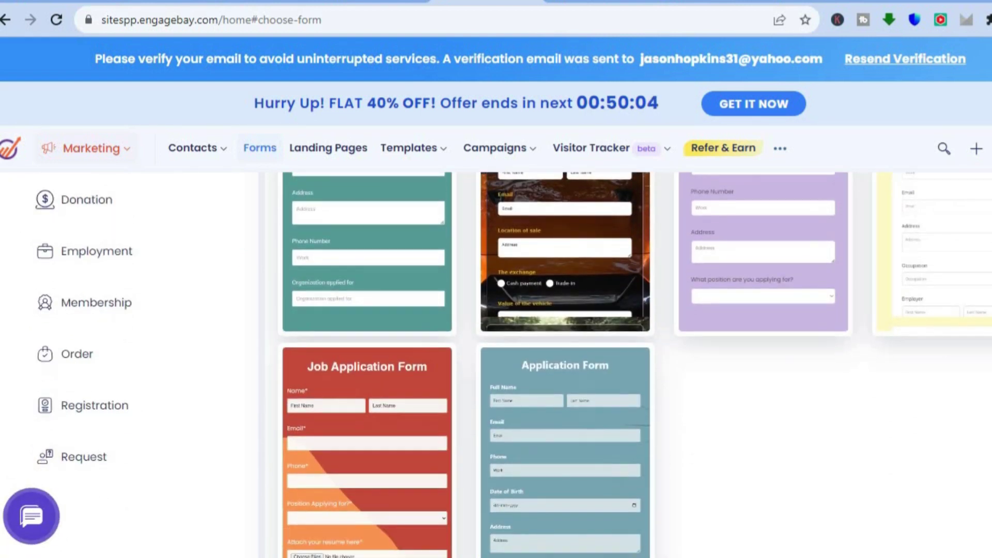
scroll(569, 362, down, 1)
scroll(569, 361, up, 9)
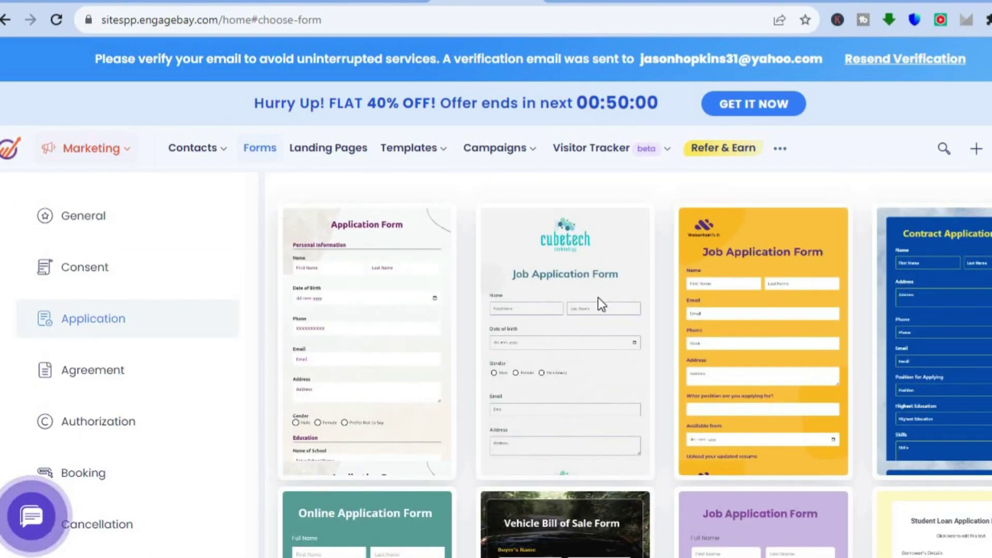
Open the cubetech Job Application Form theme to examine the editor's content sections and grid layouts, and leave without saving
mouse_move(598, 297)
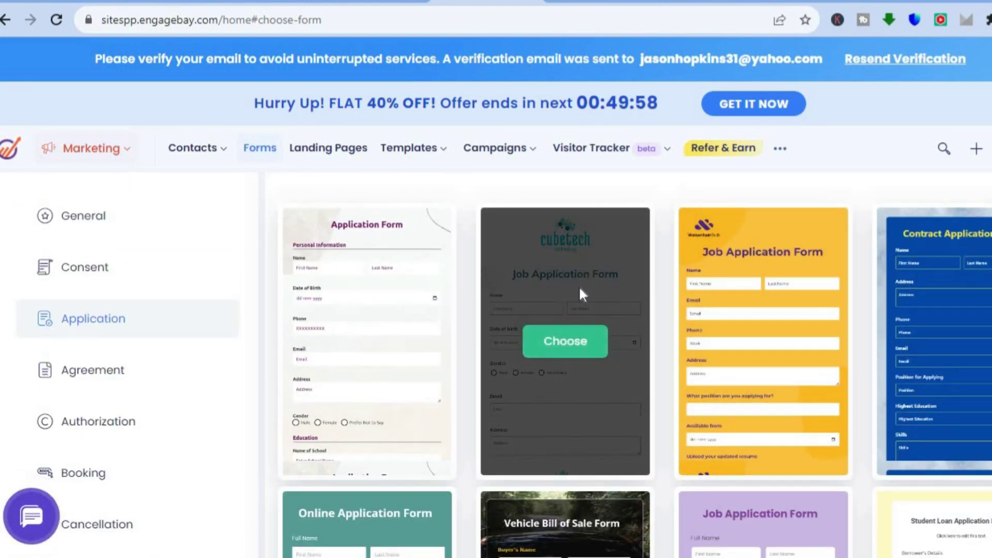
click(553, 346)
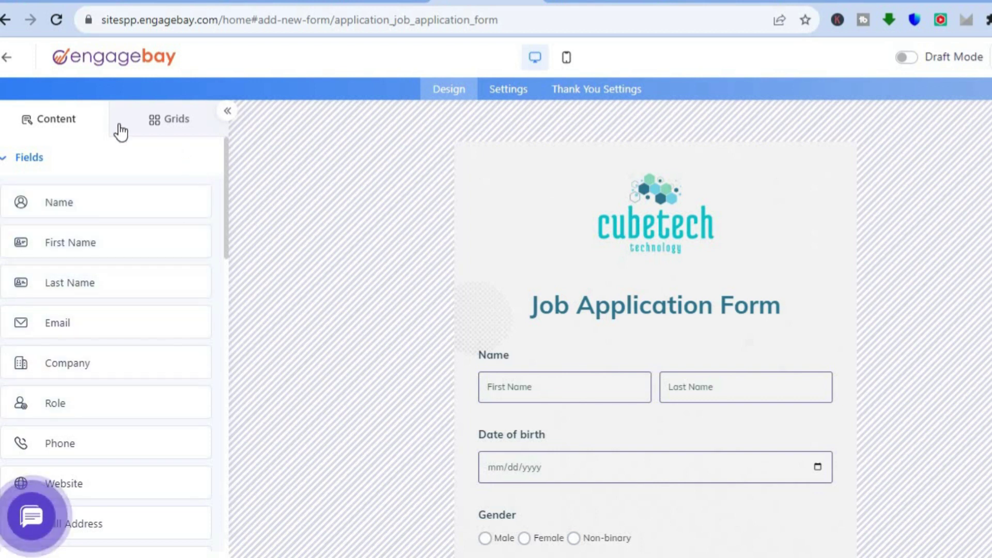
click(15, 158)
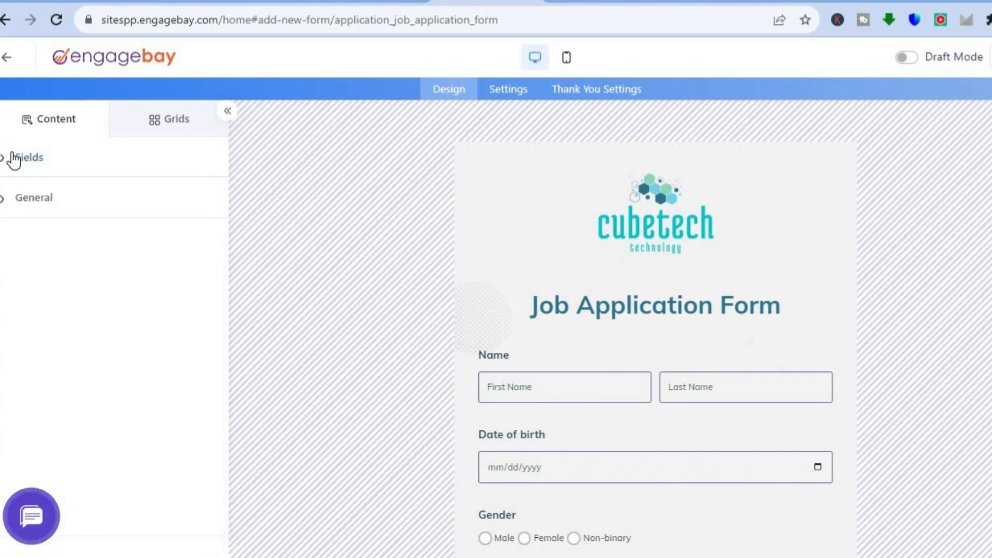
click(173, 125)
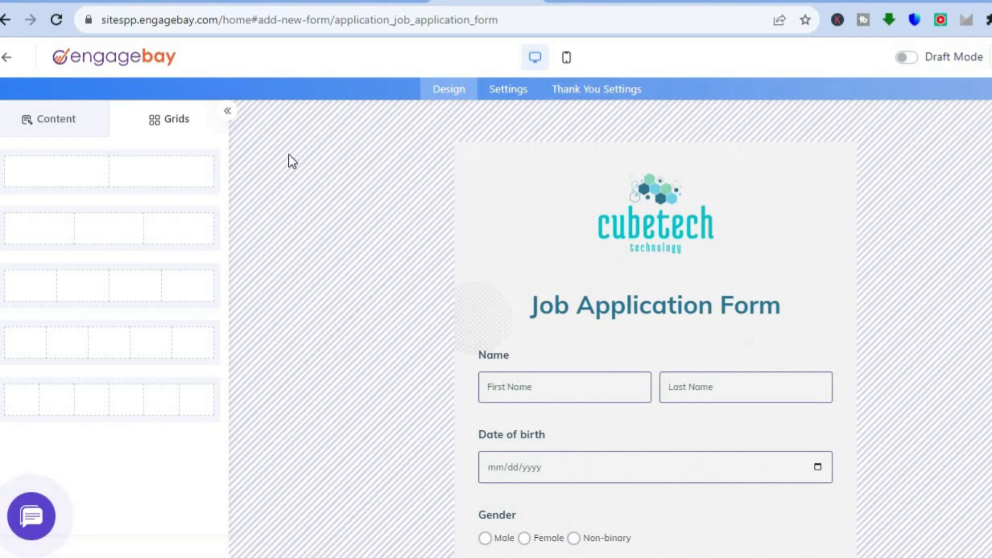
click(8, 58)
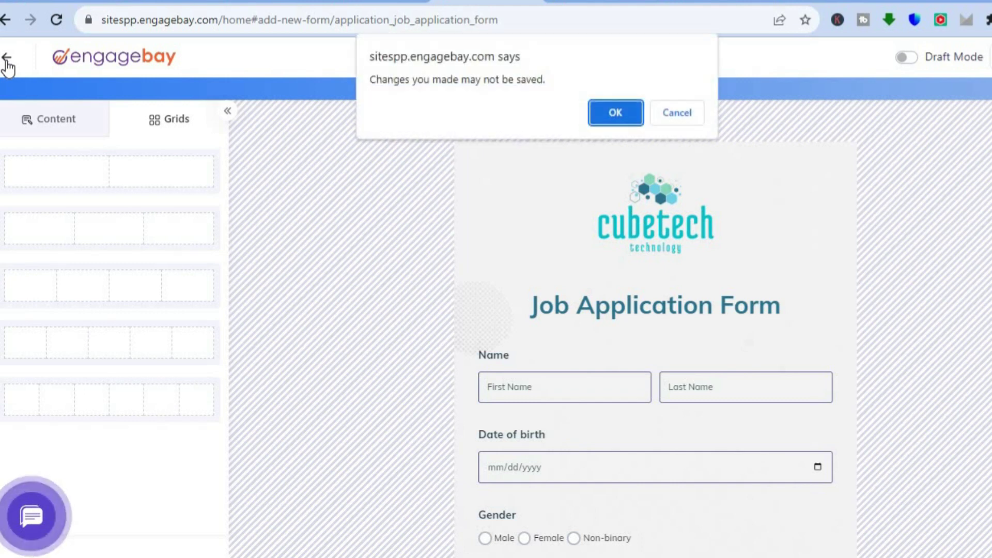
click(595, 114)
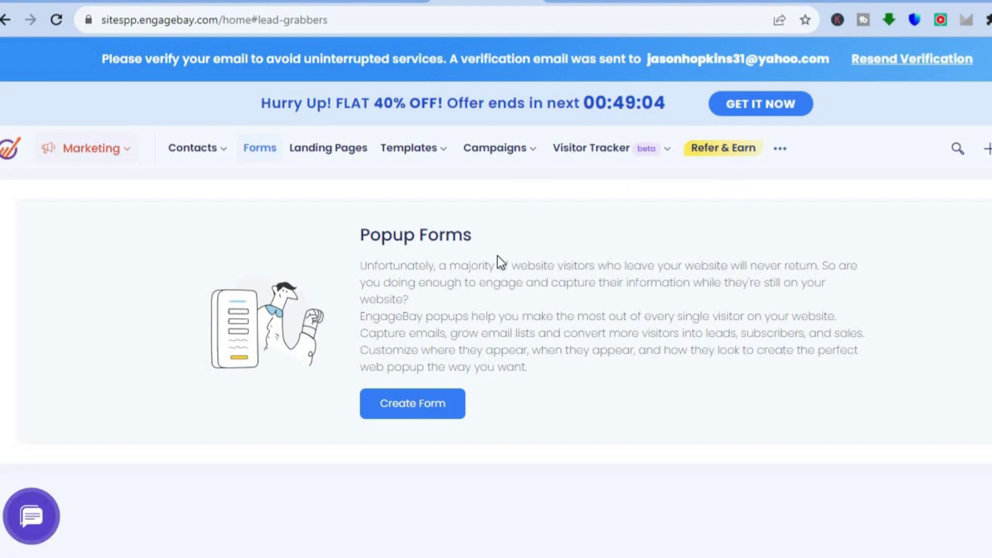
Start a new landing page and browse the available template themes
click(339, 158)
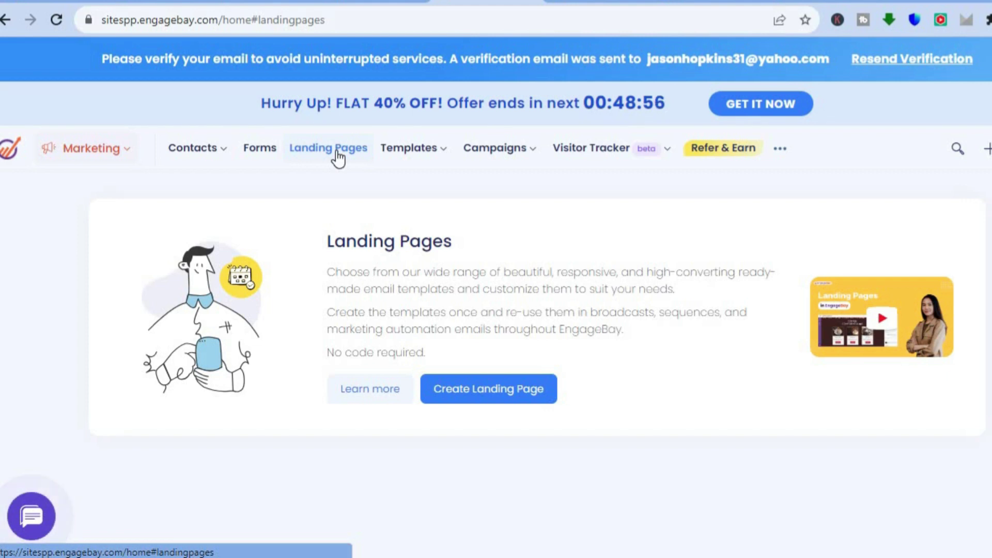
click(522, 393)
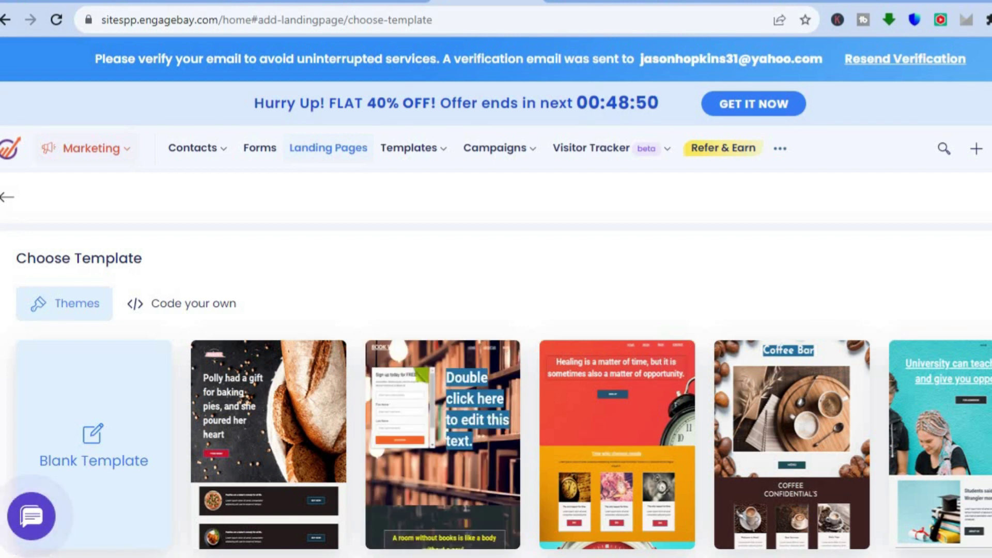
scroll(497, 362, down, 7)
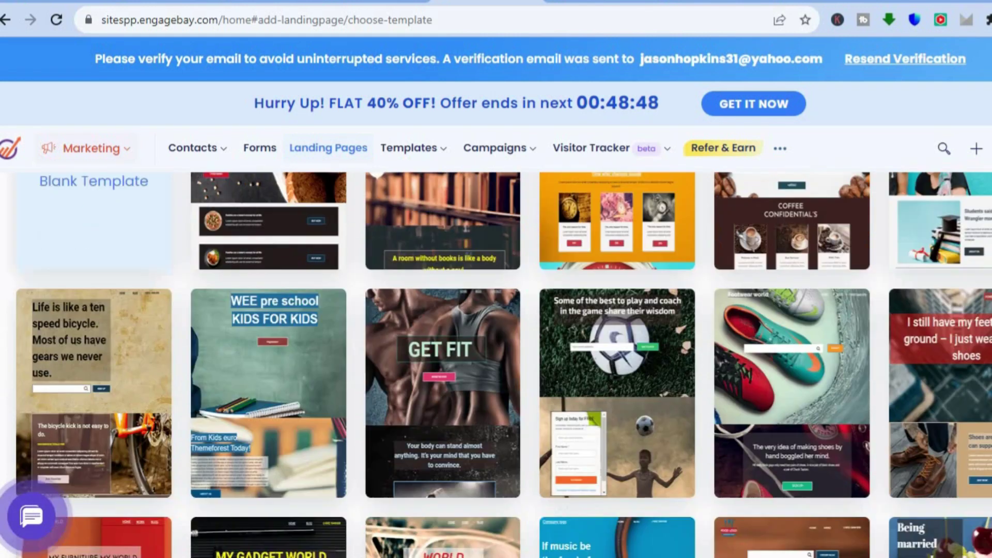
scroll(496, 362, down, 10)
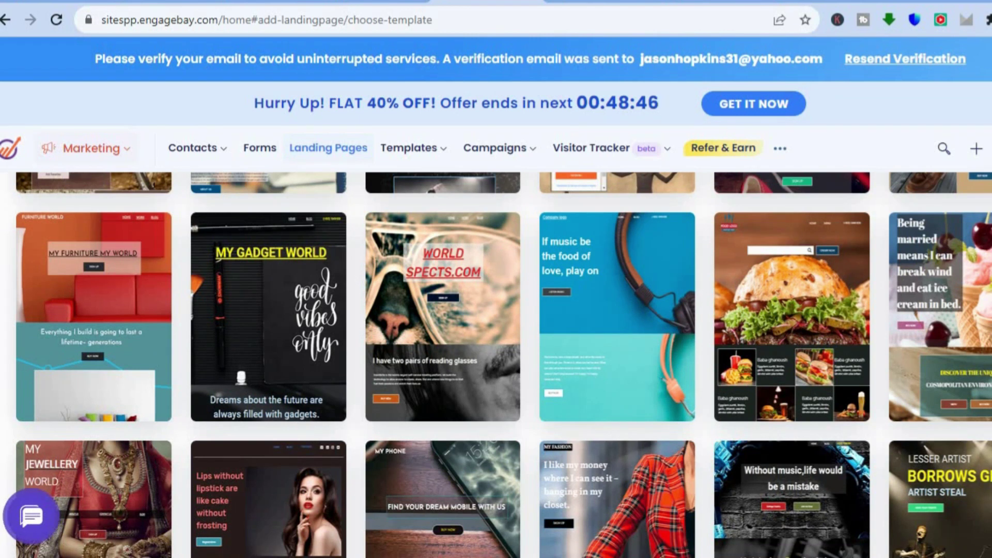
scroll(496, 362, down, 5)
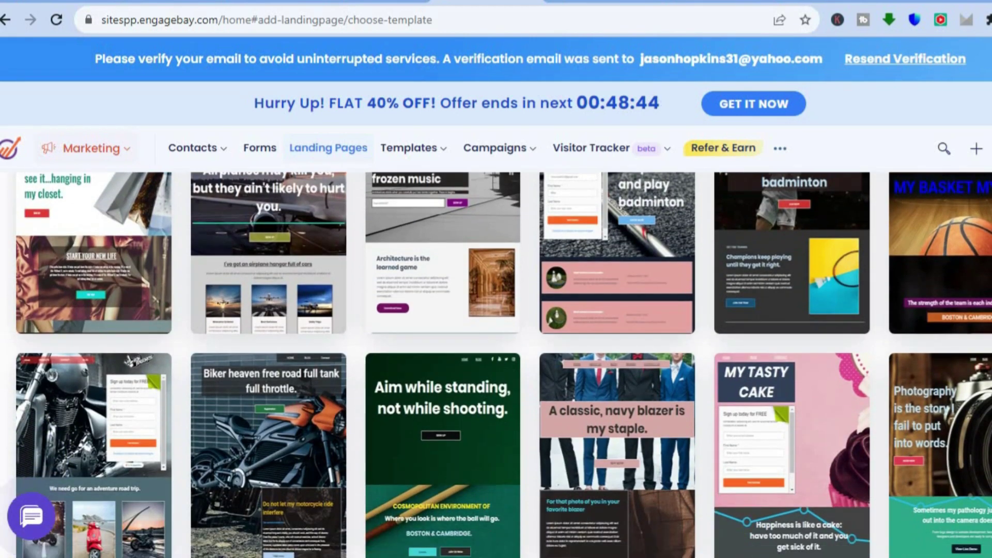
scroll(496, 362, down, 1)
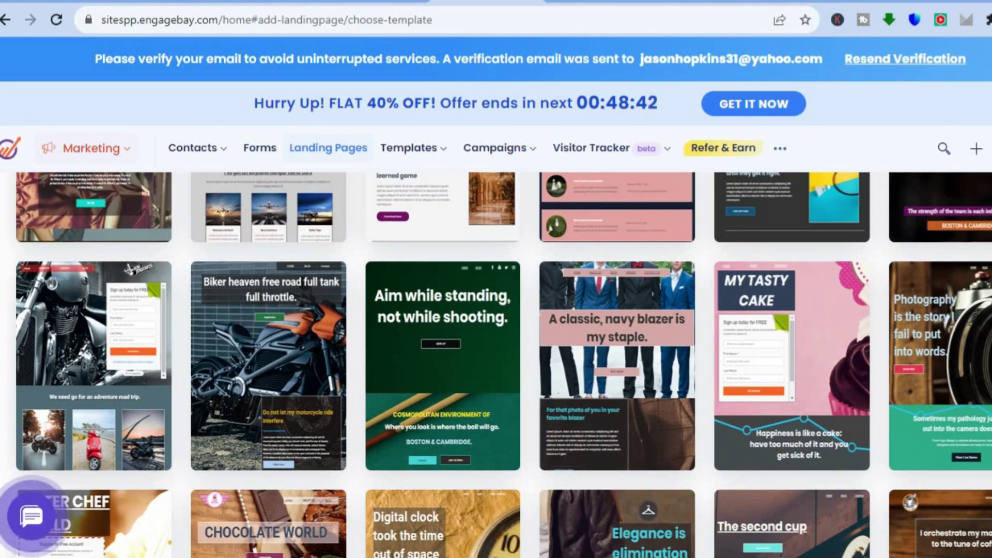
Open the My Tasty Cake landing page template in the builder and browse its content elements and ready-made blocks
scroll(835, 364, down, 1)
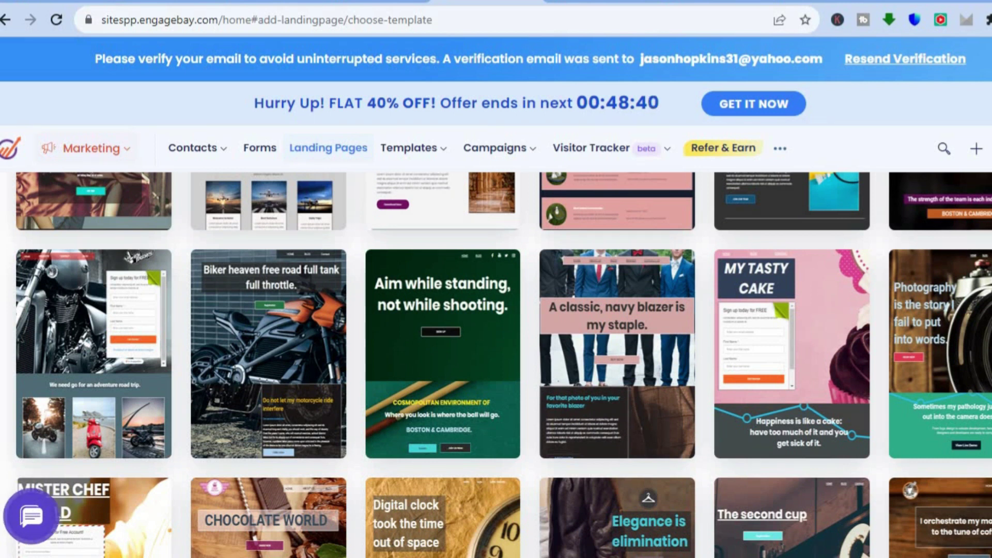
mouse_move(781, 354)
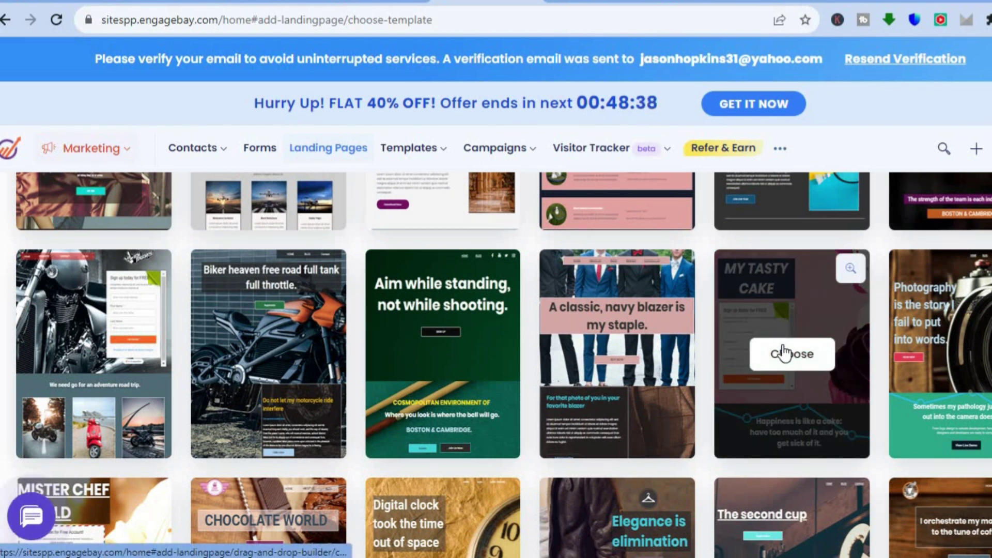
click(793, 356)
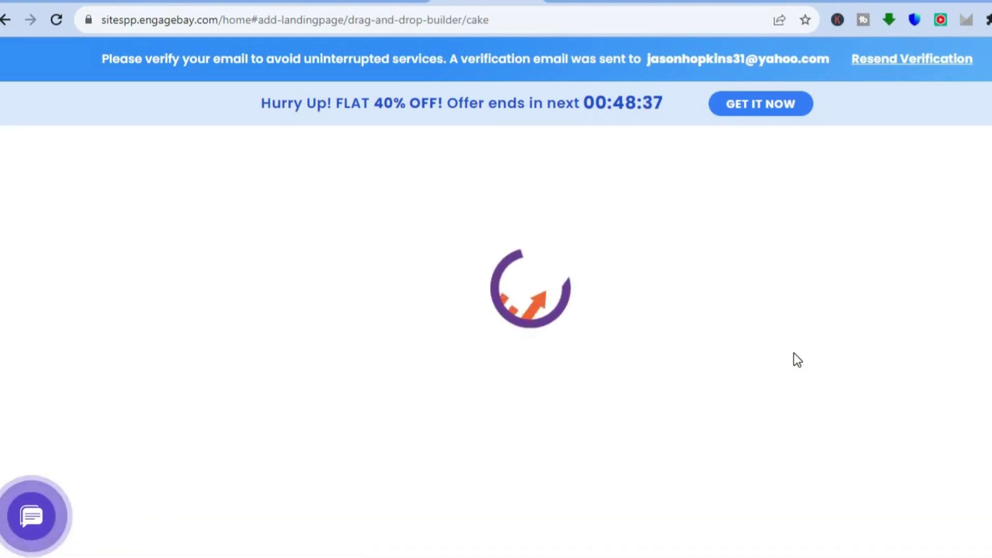
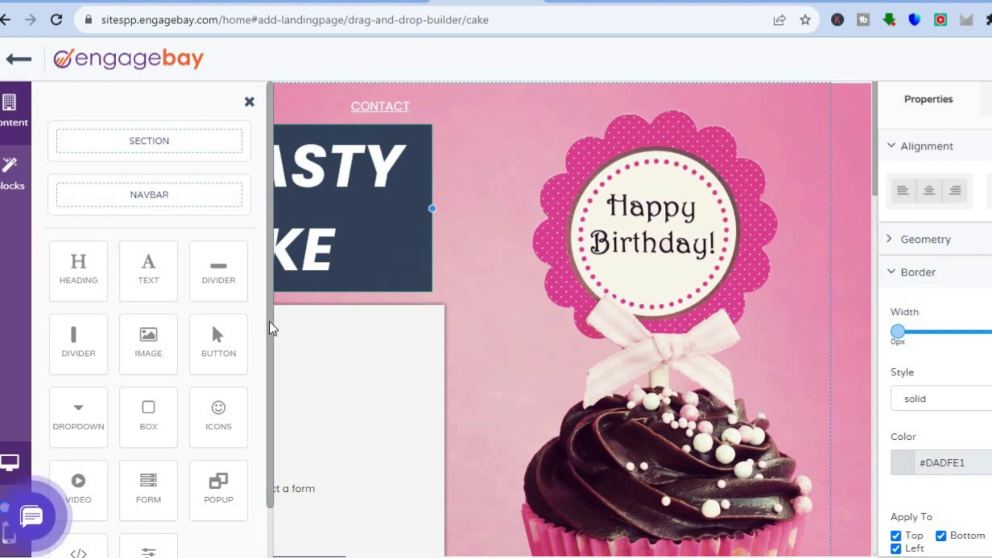
scroll(272, 388, down, 2)
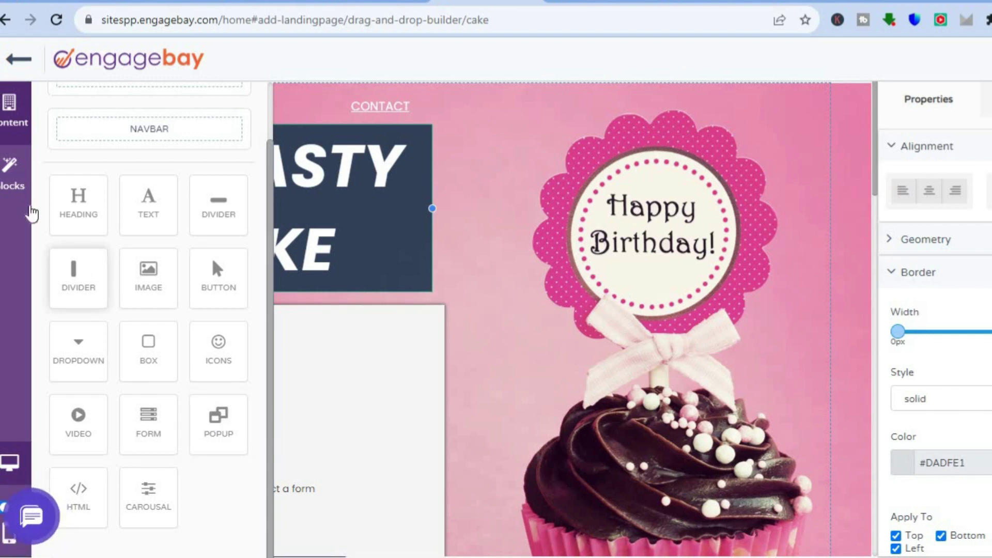
click(12, 190)
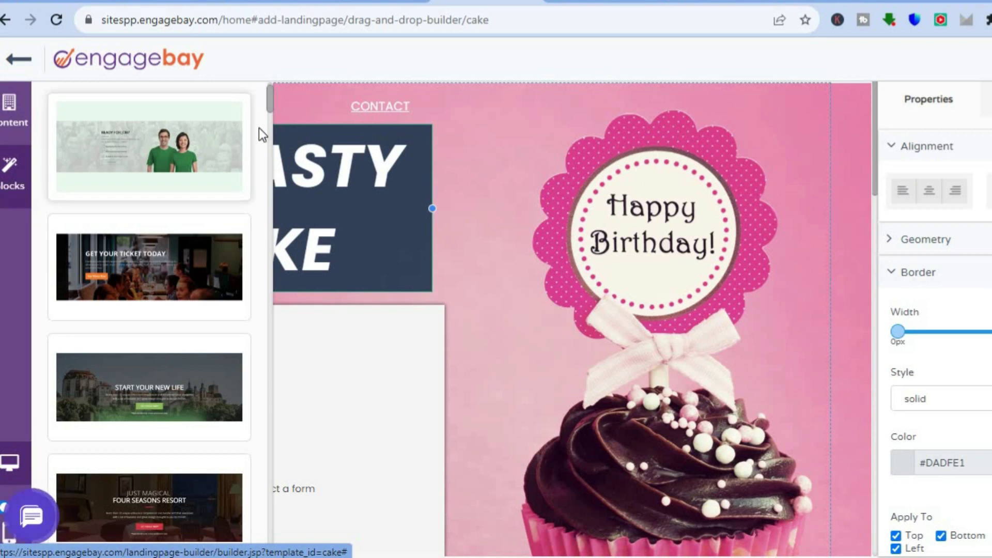
drag(272, 101, 271, 123)
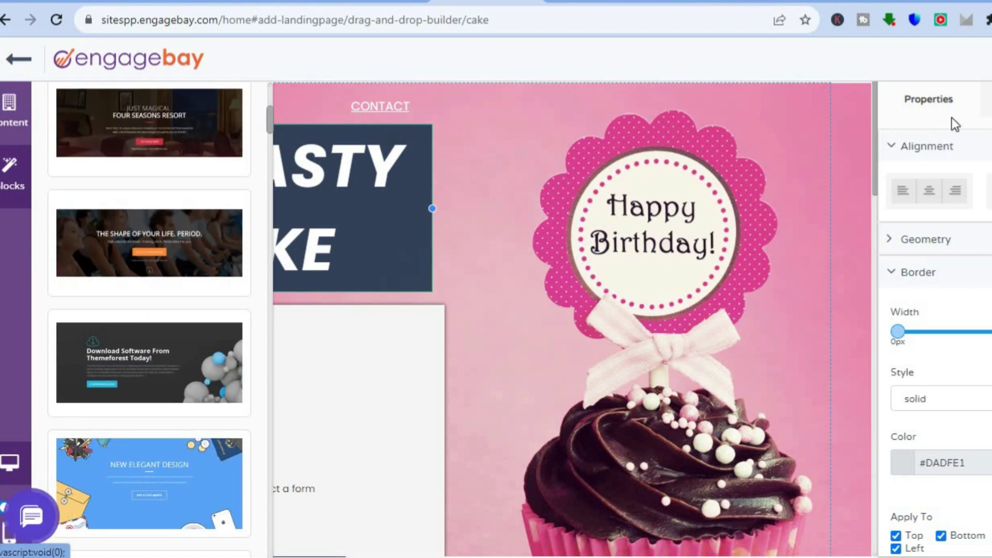
Select the cupcake background section, examine its geometry, border and background properties, and leave the landing page builder without saving
click(721, 243)
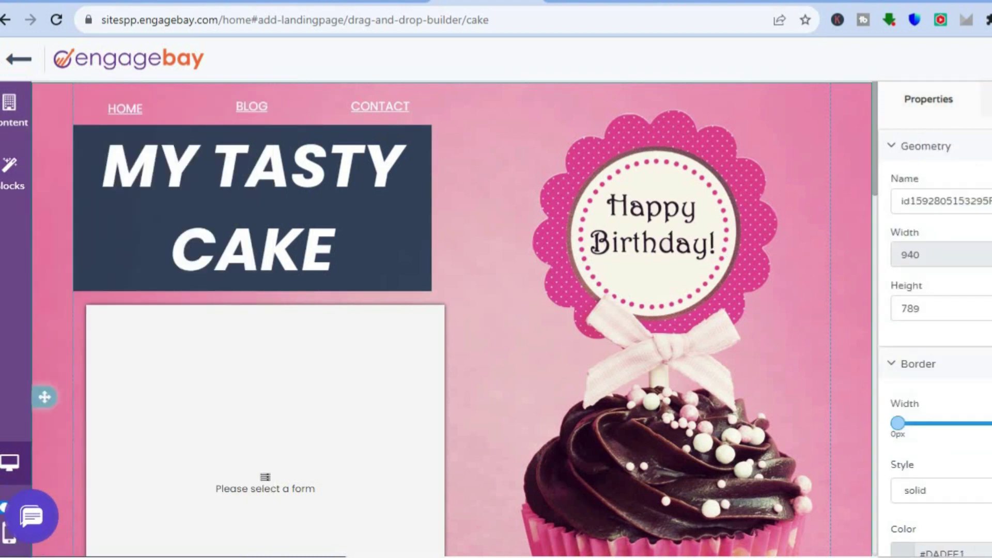
scroll(935, 320, down, 8)
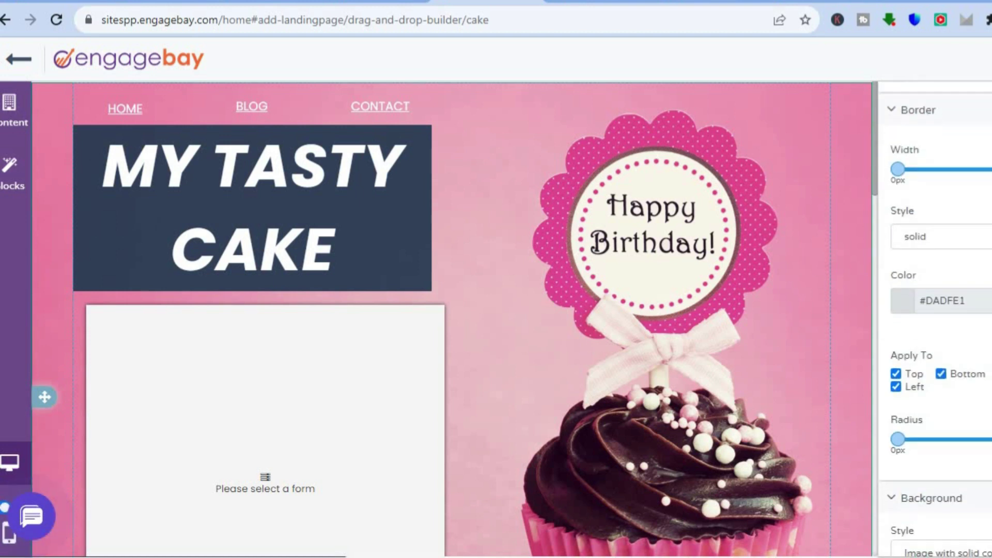
scroll(936, 320, down, 3)
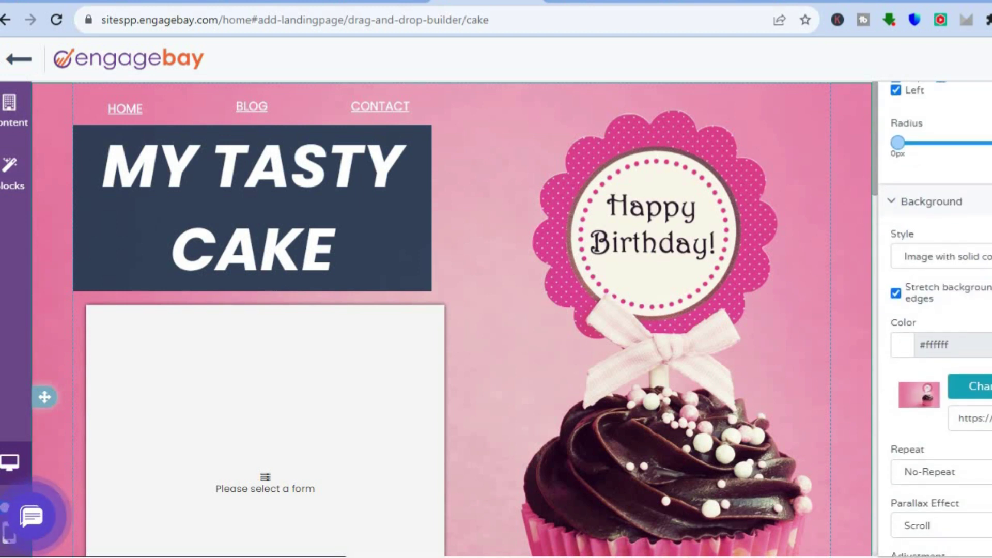
scroll(935, 320, down, 5)
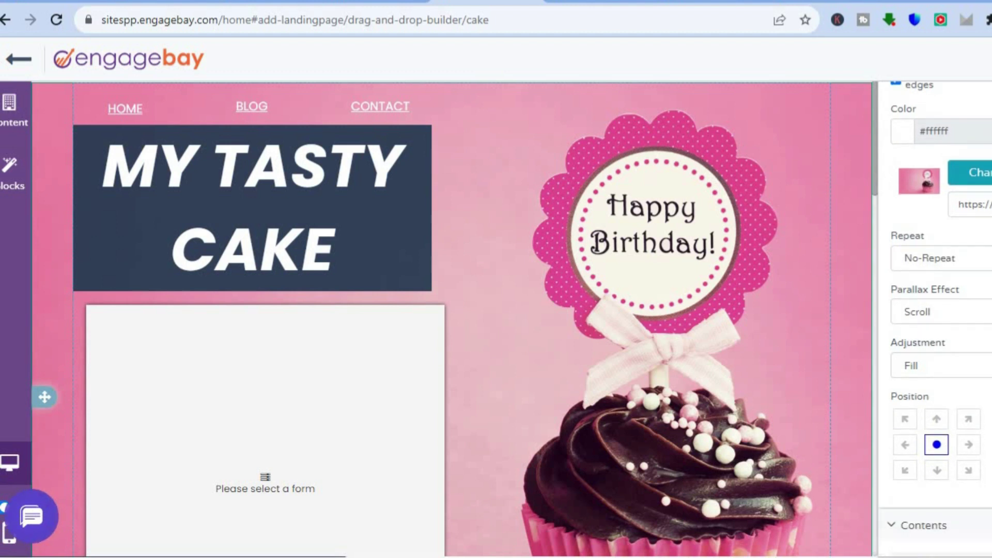
scroll(935, 321, up, 8)
scroll(935, 320, up, 5)
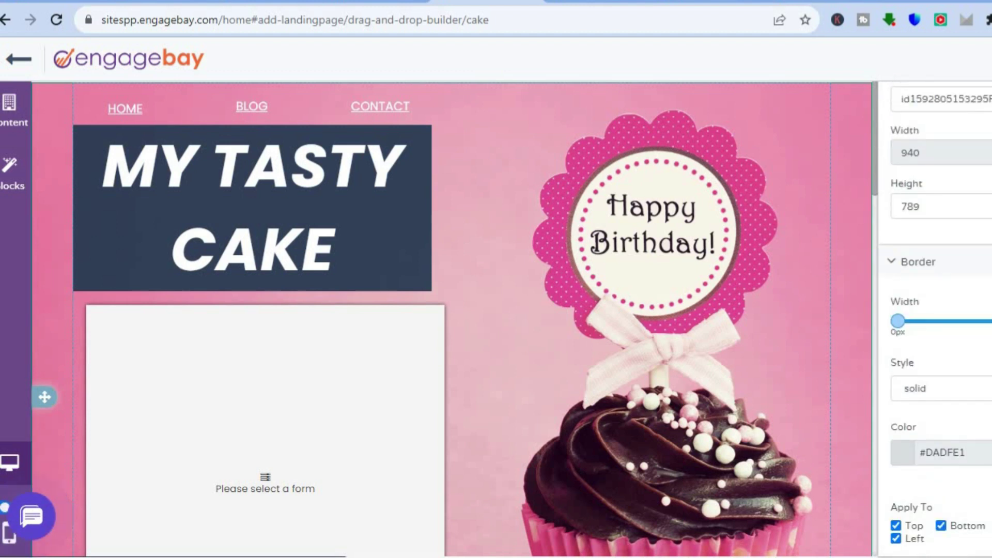
scroll(935, 321, up, 2)
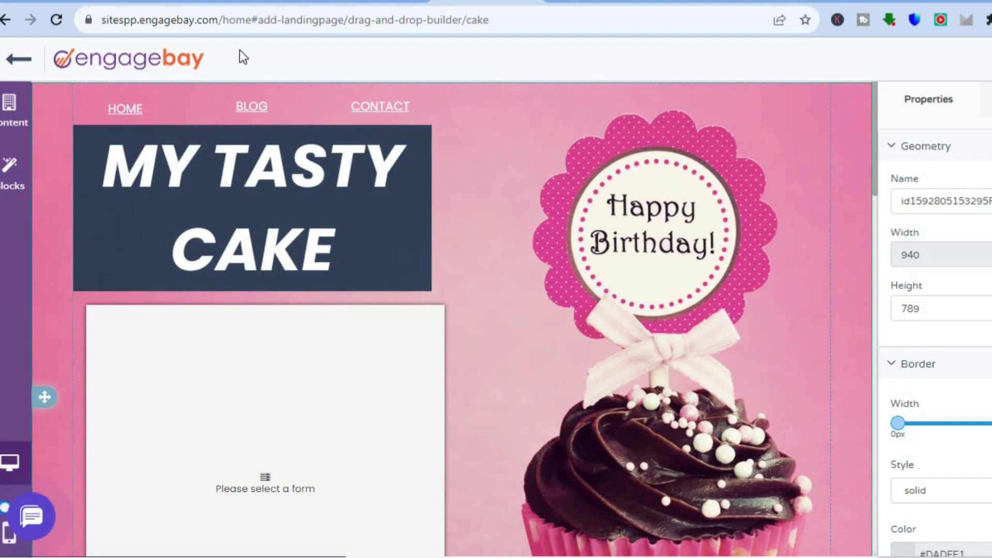
click(18, 59)
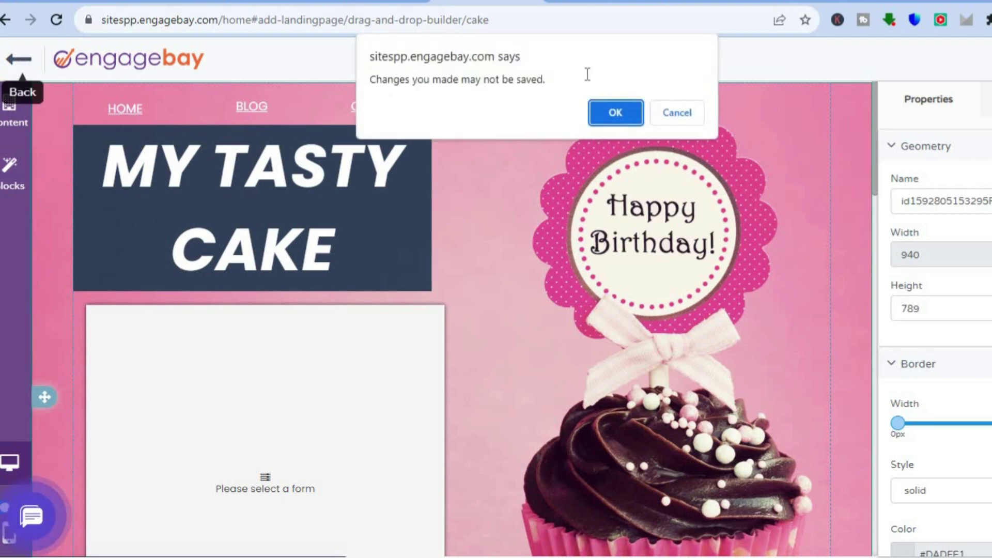
click(596, 111)
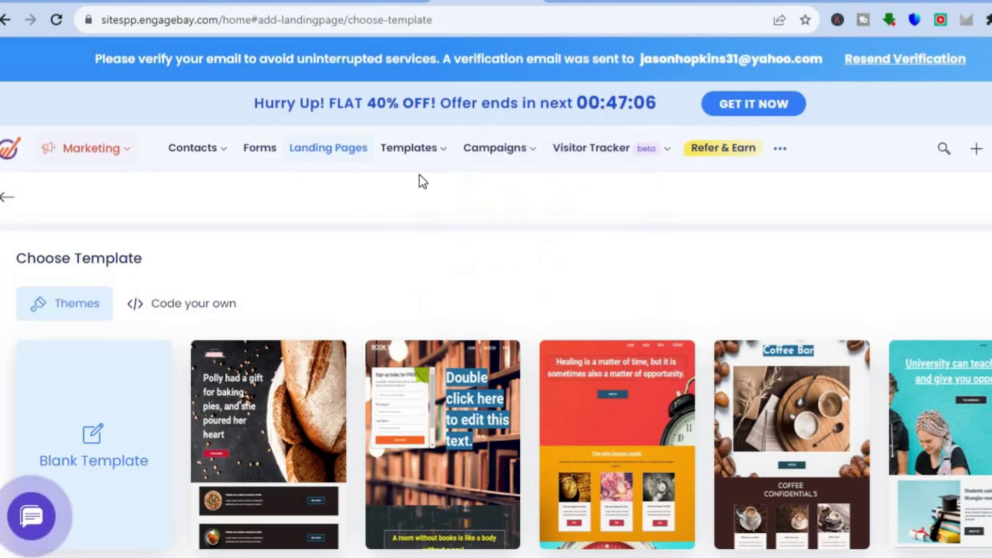
Start a new email template and browse the General themes
mouse_move(433, 151)
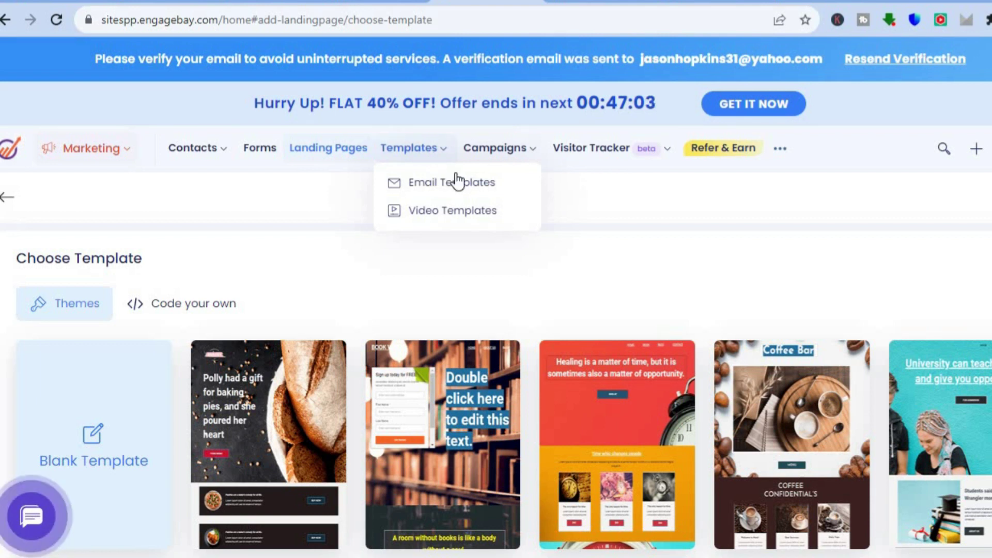
mouse_move(505, 154)
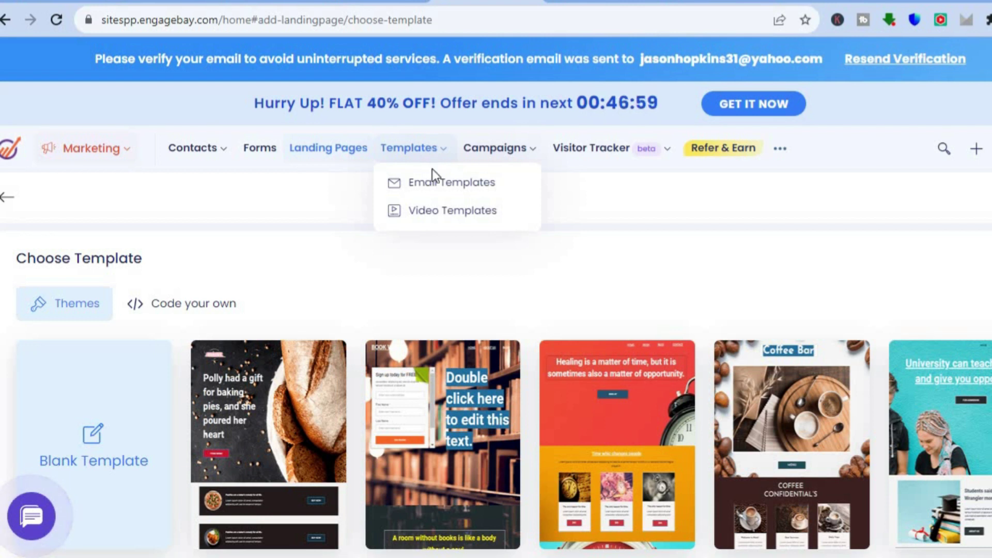
click(420, 186)
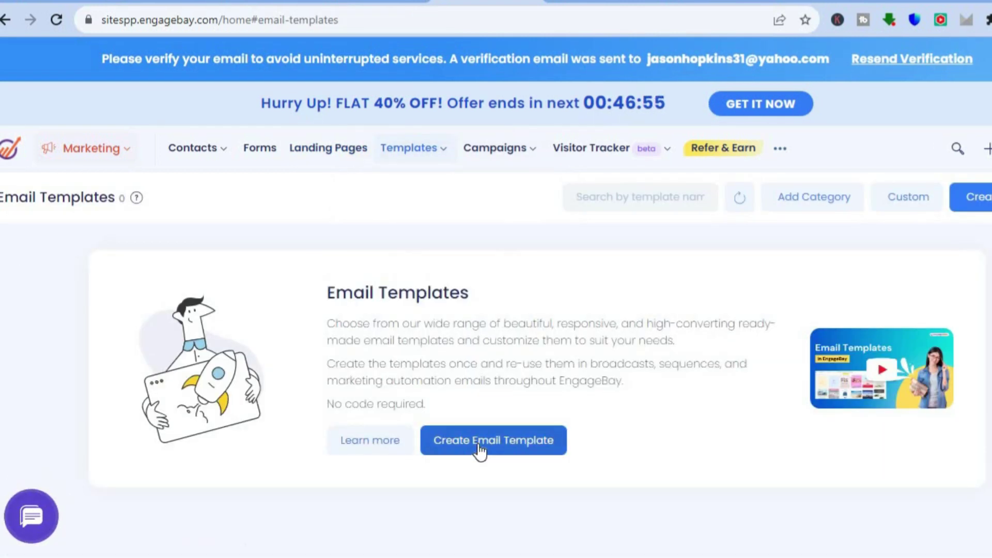
click(486, 448)
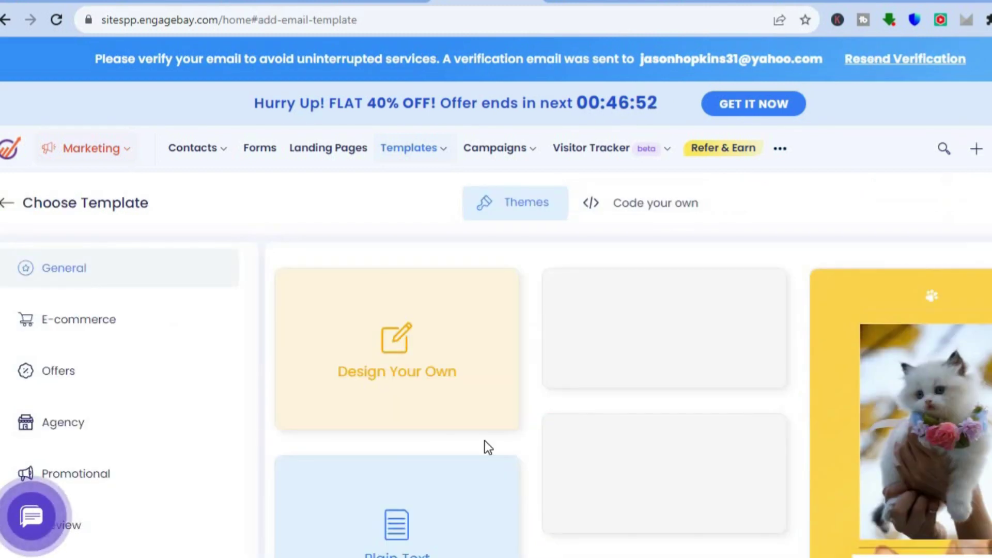
mouse_move(693, 371)
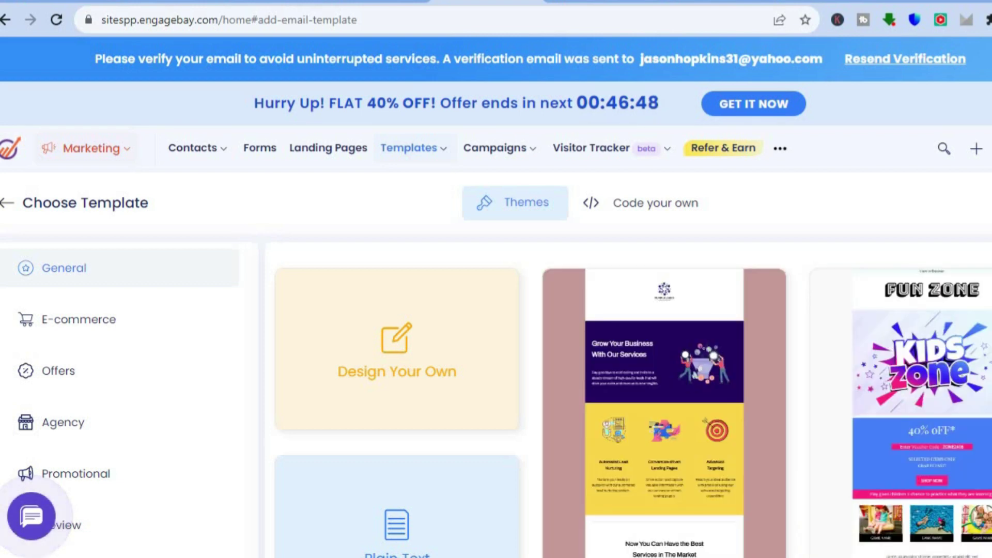
scroll(497, 362, down, 3)
scroll(497, 362, up, 3)
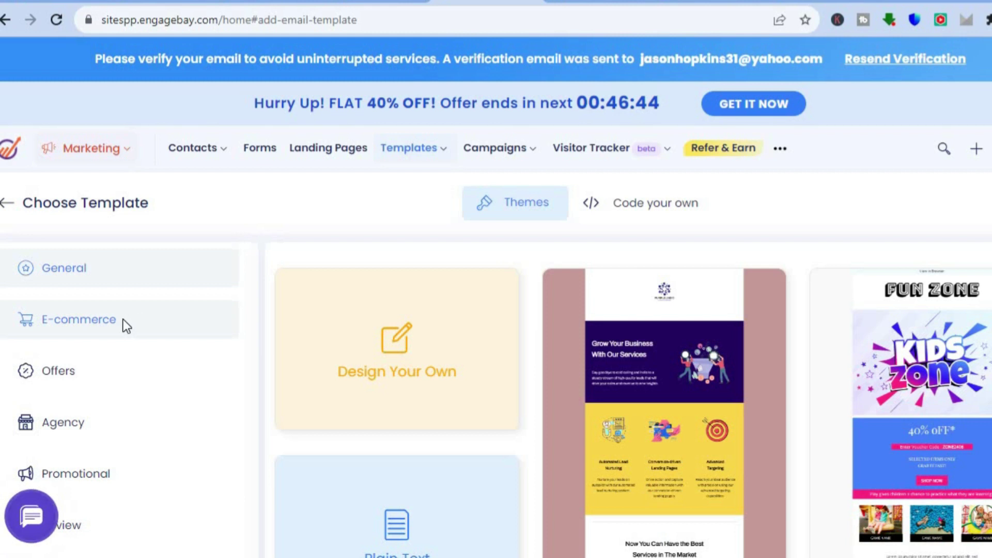
Browse the email template themes in the E-commerce and Coupons categories
click(86, 321)
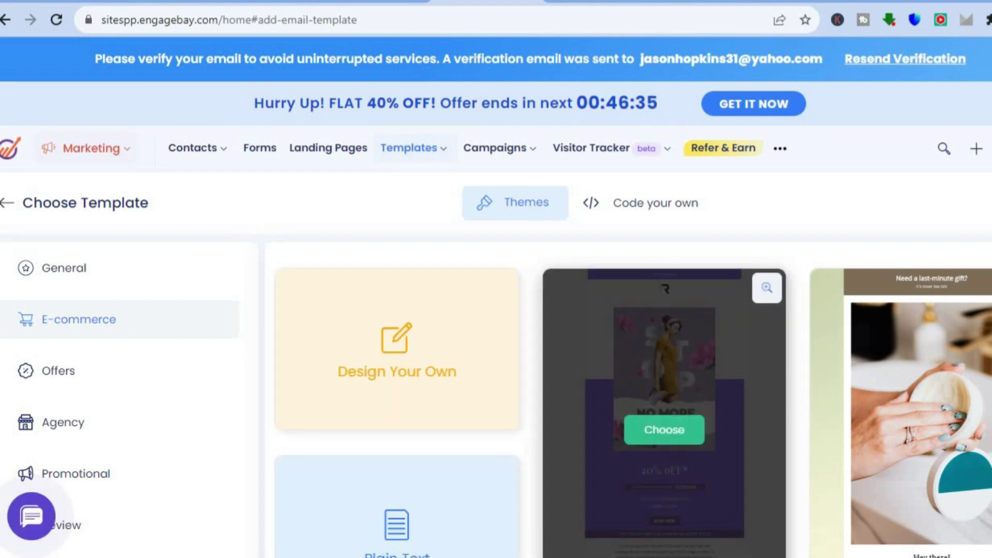
scroll(664, 362, down, 10)
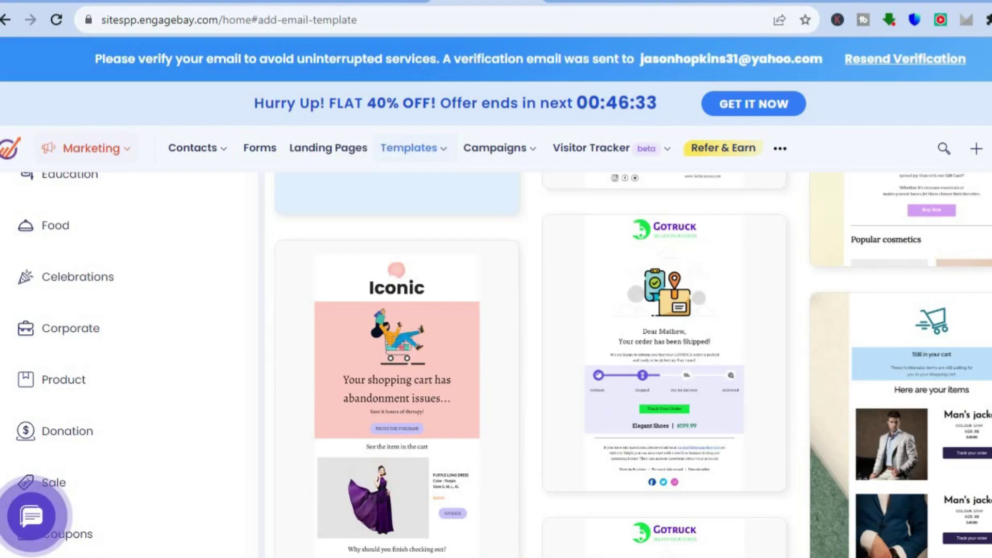
scroll(665, 362, down, 2)
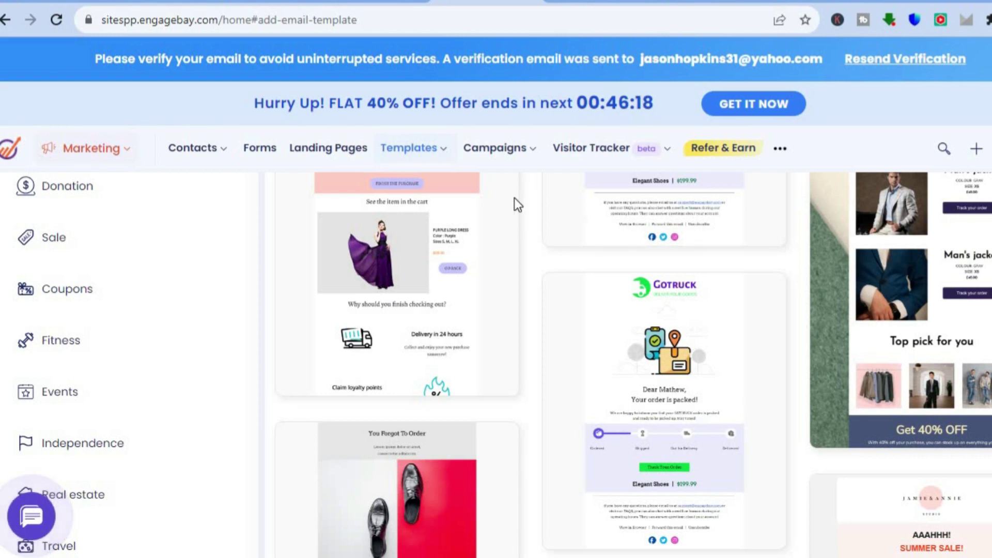
mouse_move(423, 151)
mouse_move(471, 161)
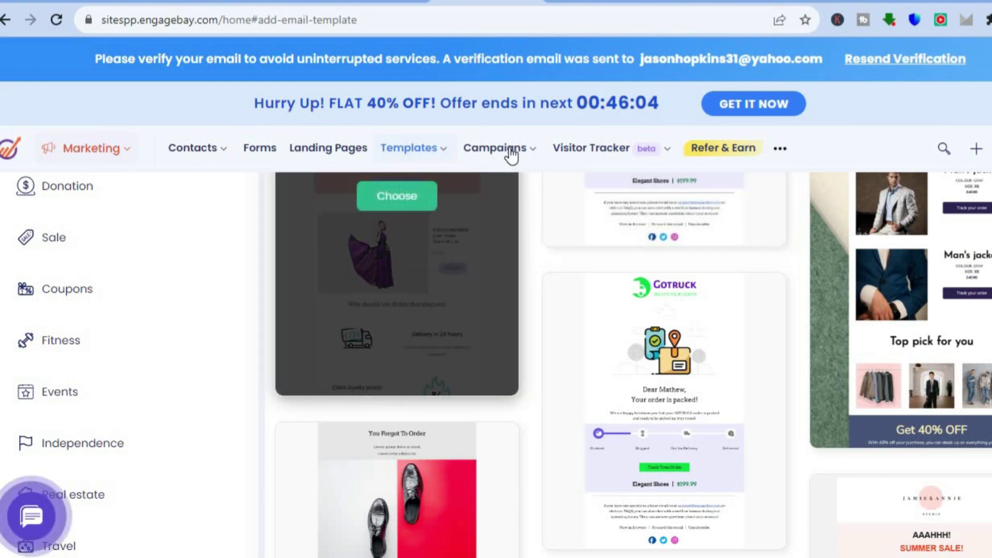
click(511, 151)
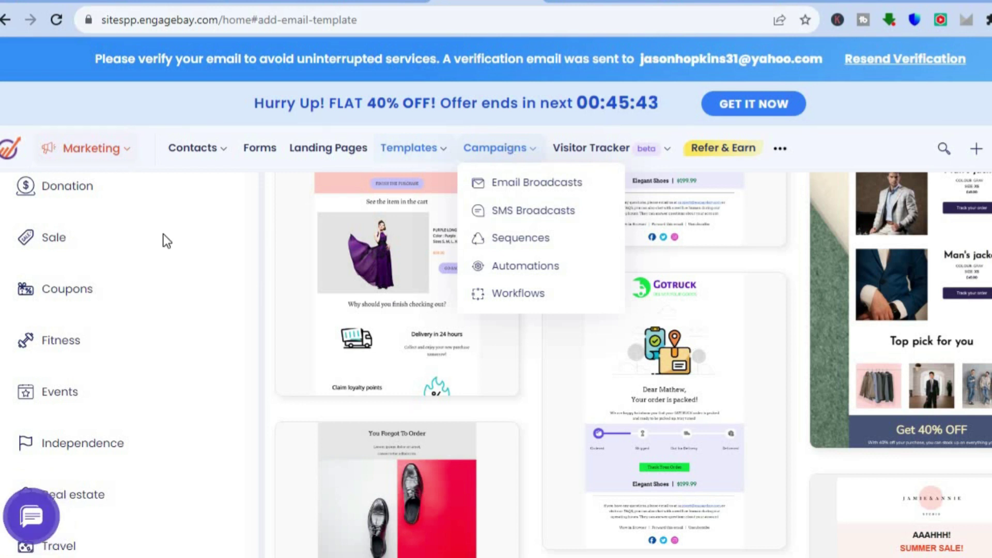
click(73, 285)
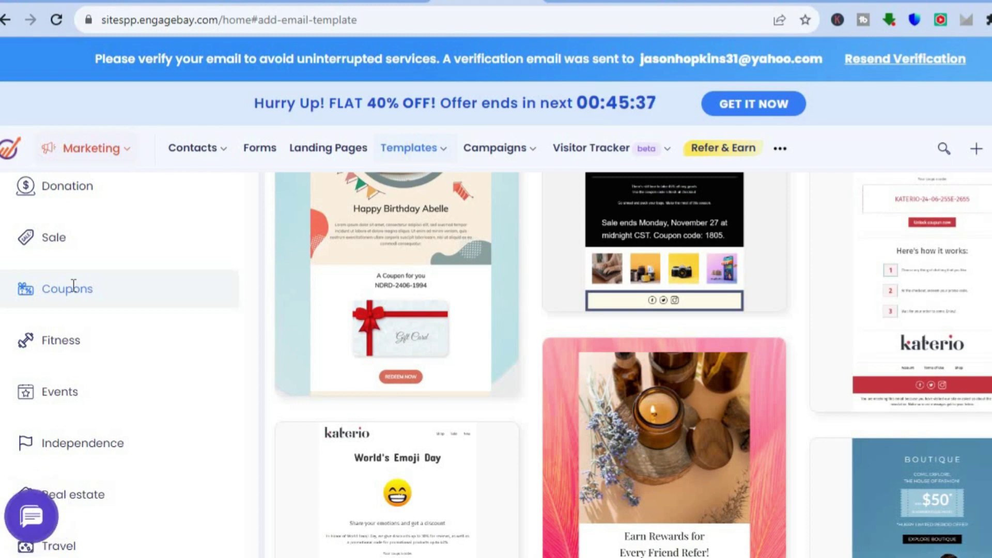
mouse_move(432, 215)
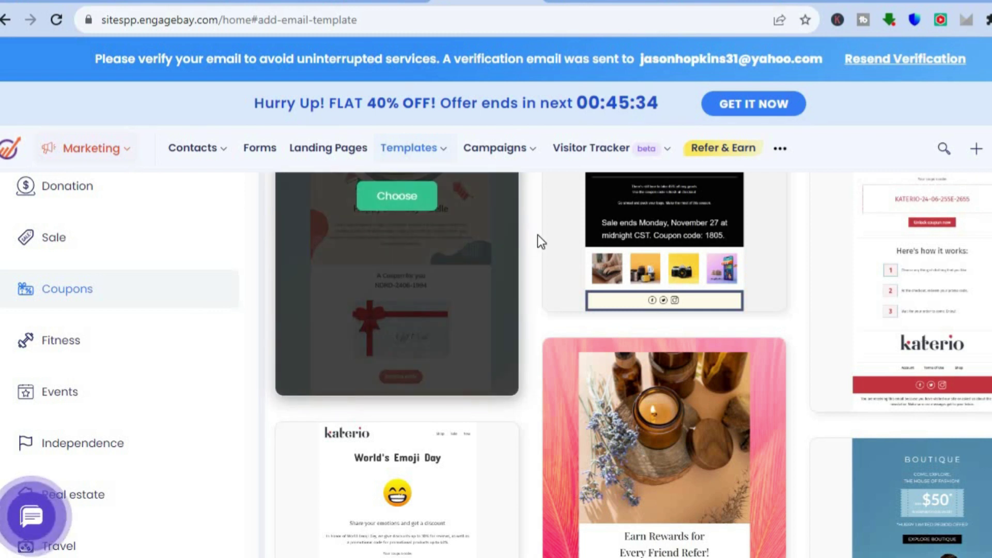
View the SMS Broadcasts, Automations and Workflows pages among the campaign features
click(514, 156)
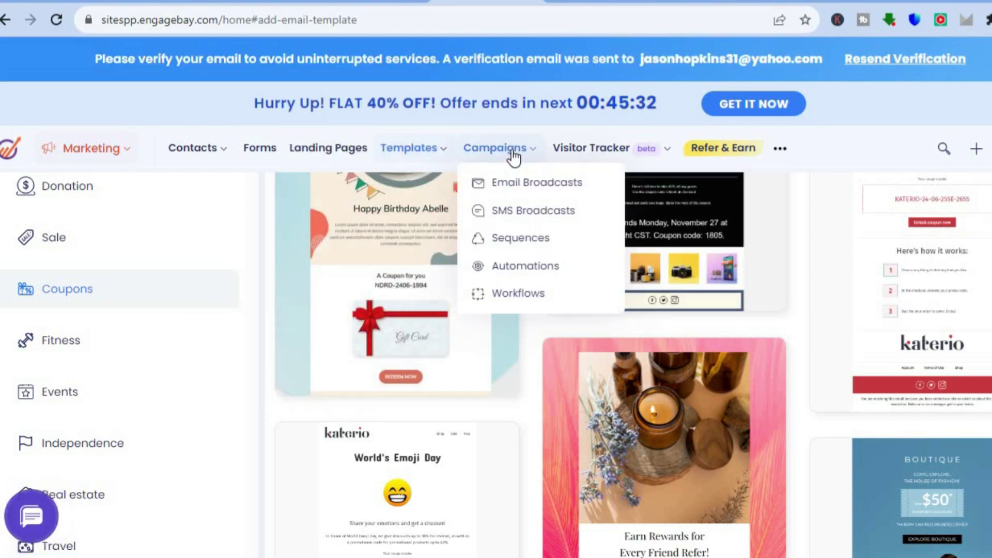
click(528, 212)
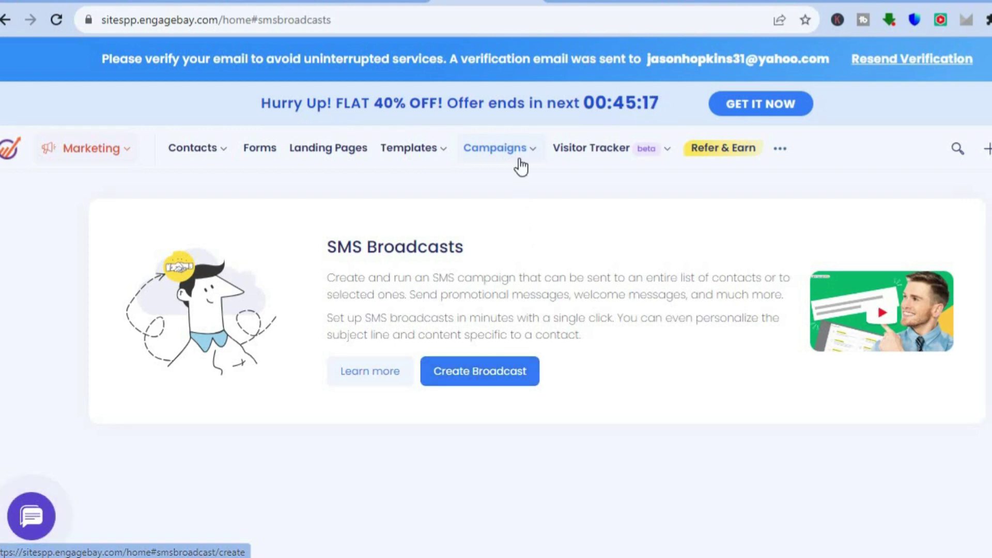
mouse_move(522, 161)
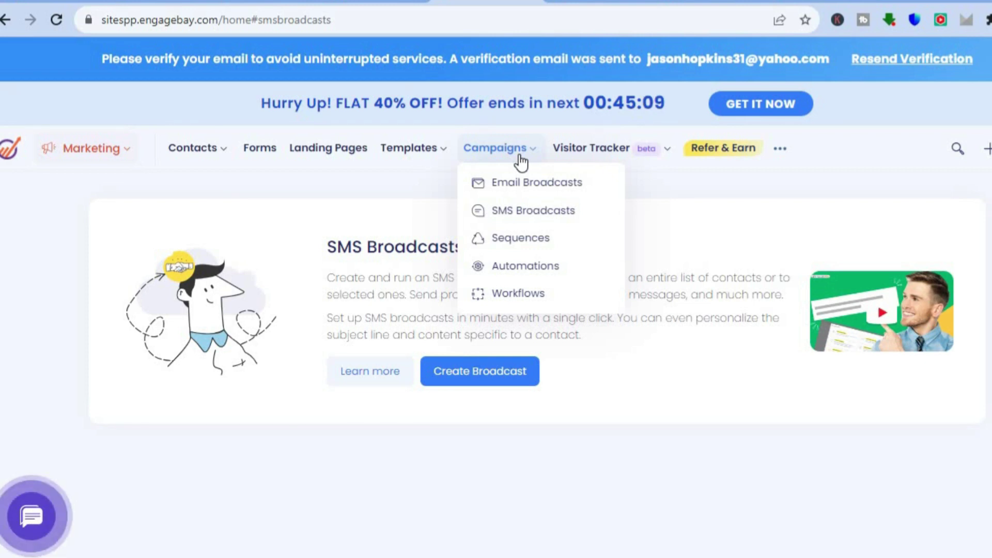
click(521, 274)
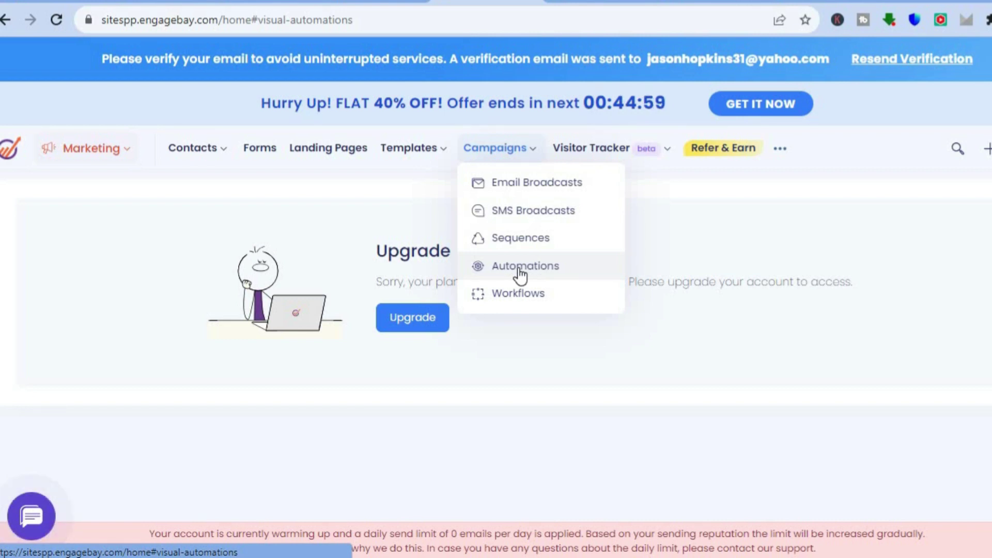
click(529, 298)
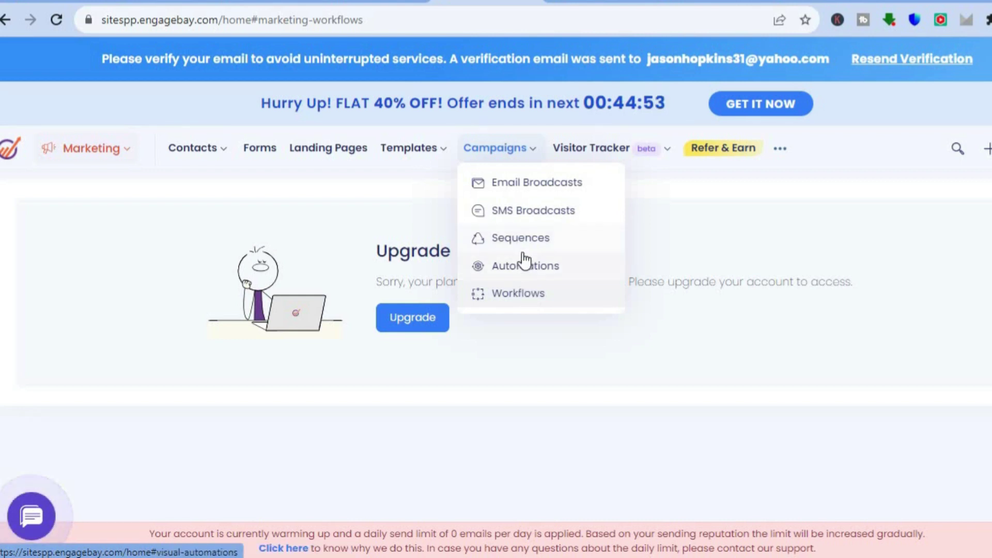
Switch from the Marketing module to the Sales module to view the Sales Dashboard
click(123, 154)
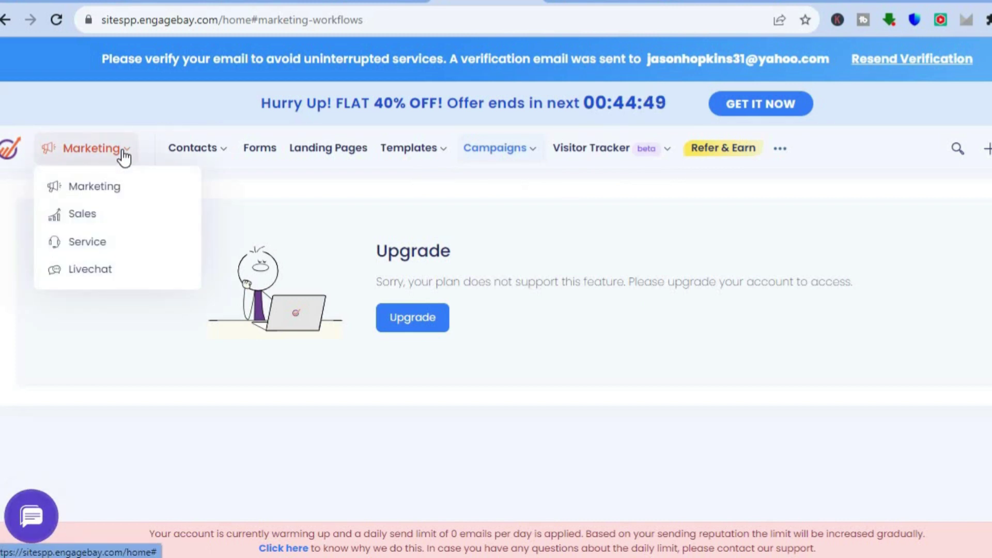
click(89, 212)
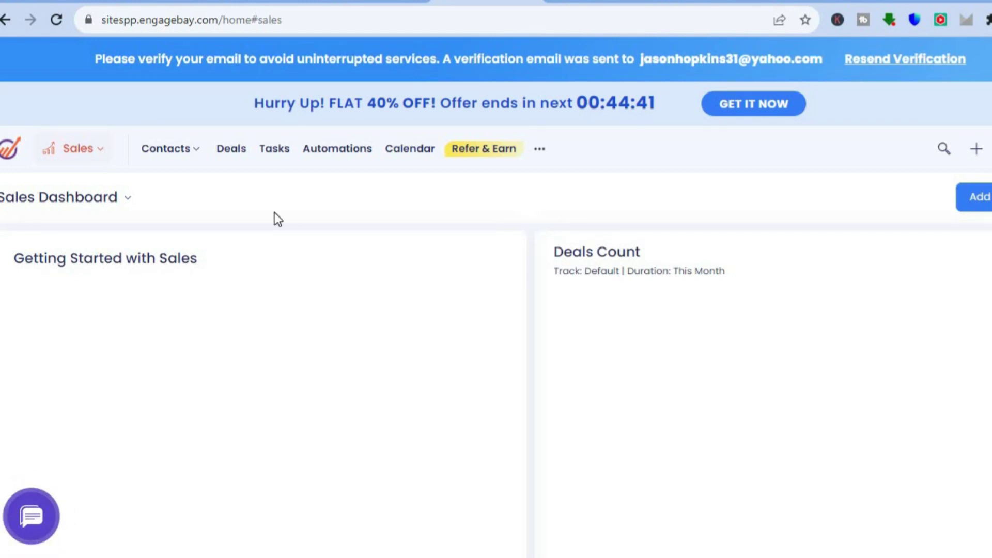
View the Tasks and Calendar pages of the Sales module
mouse_move(190, 158)
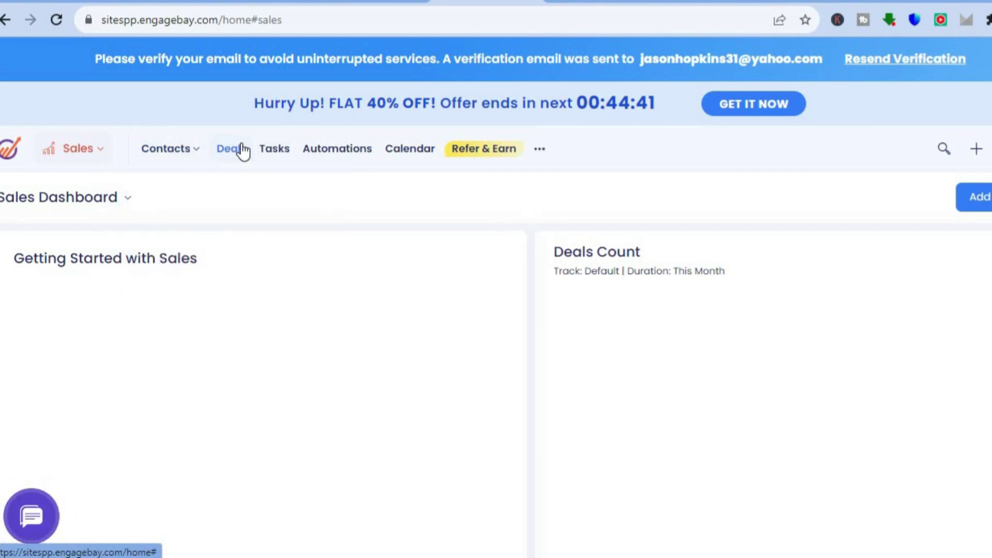
click(291, 153)
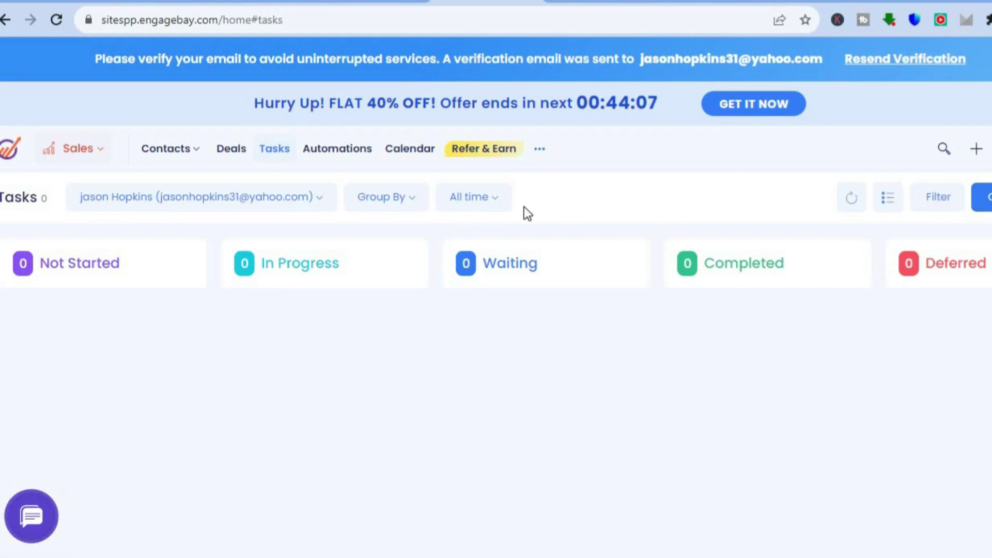
click(417, 158)
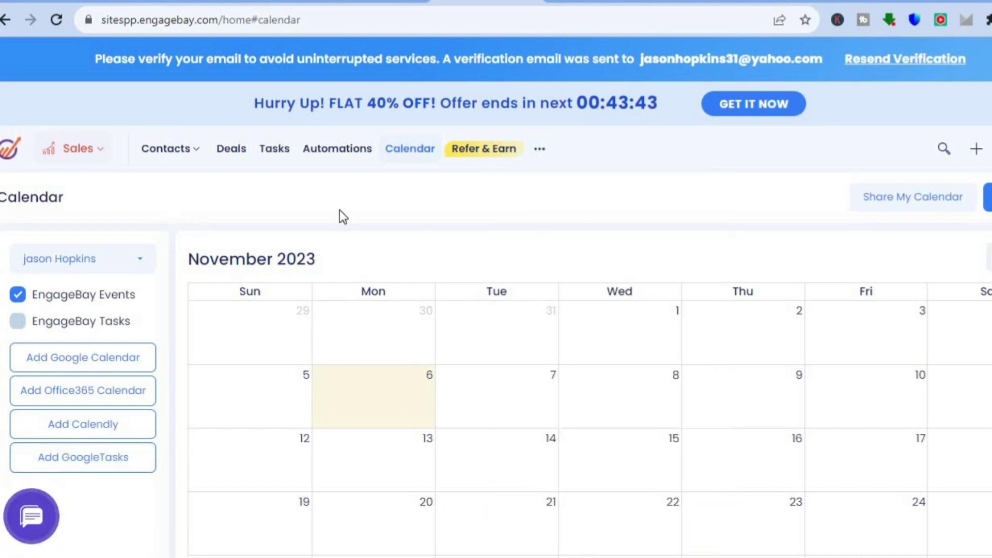
mouse_move(541, 160)
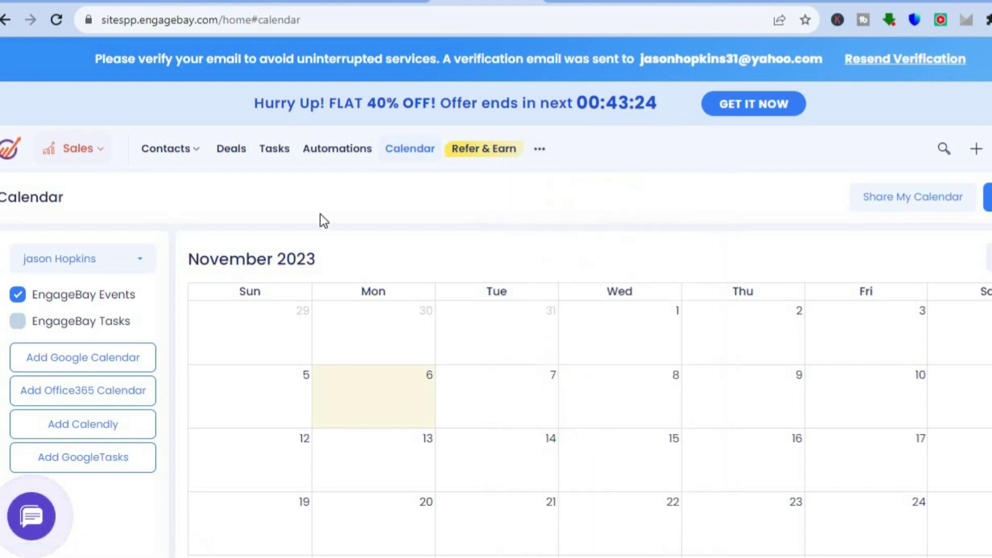
Switch to the Service module and dismiss its account setup without creating a service domain
click(97, 150)
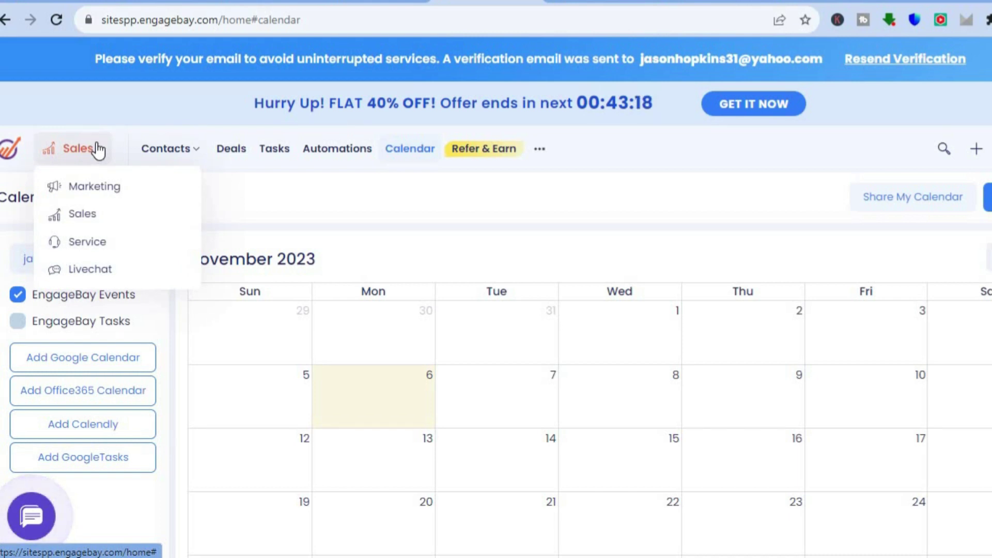
click(98, 242)
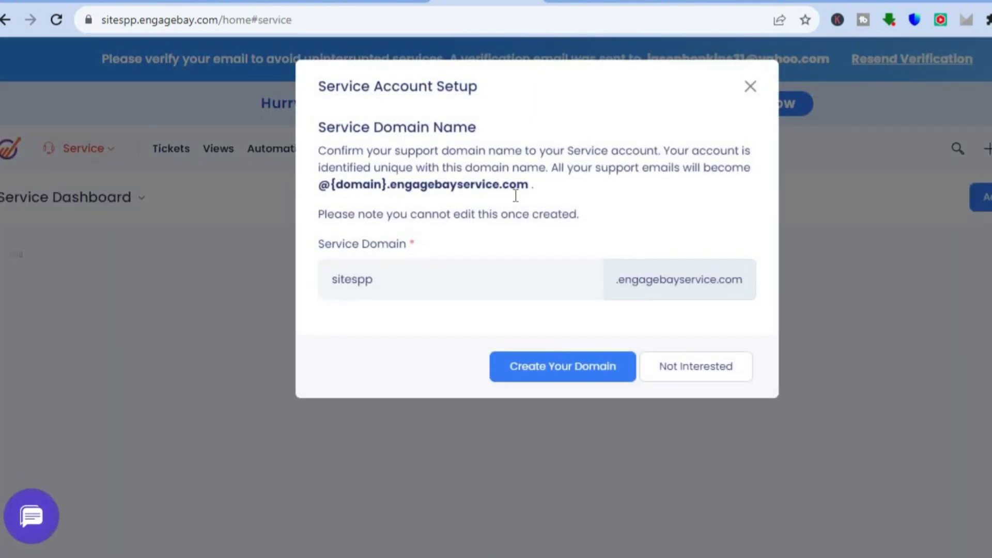
click(747, 87)
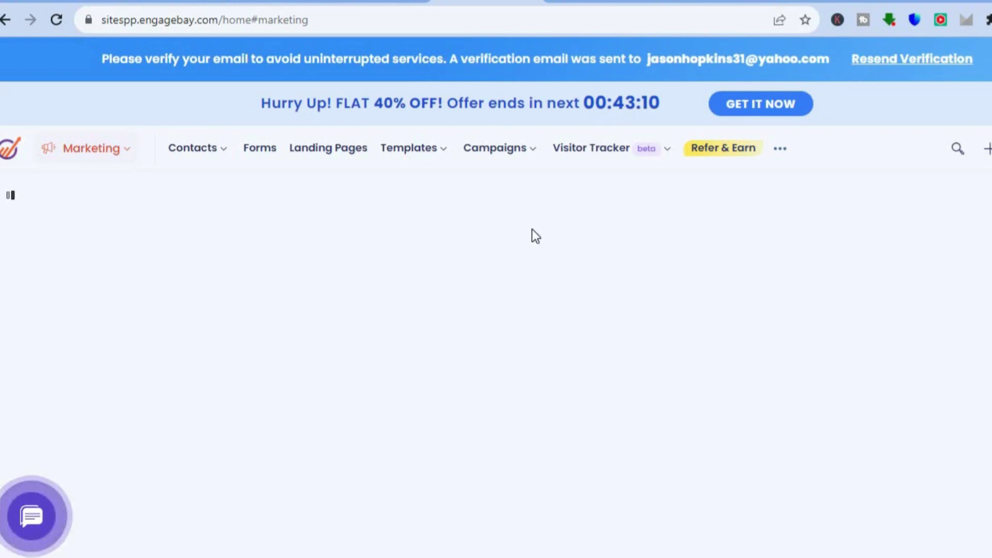
Switch to the Livechat module, view its dashboard, and open the Conversations page by starting a chat from the Total Chats report
click(128, 151)
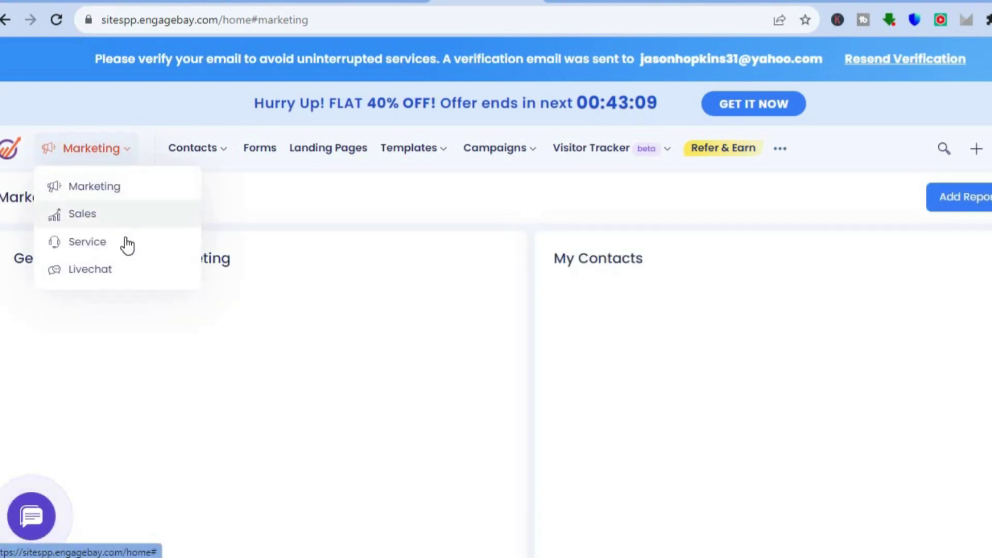
click(105, 274)
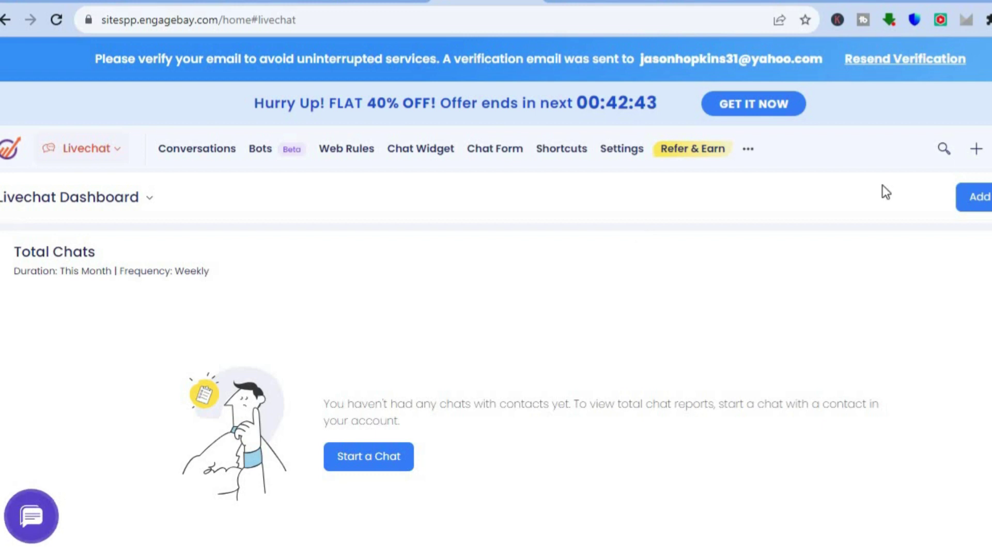
scroll(407, 339, down, 3)
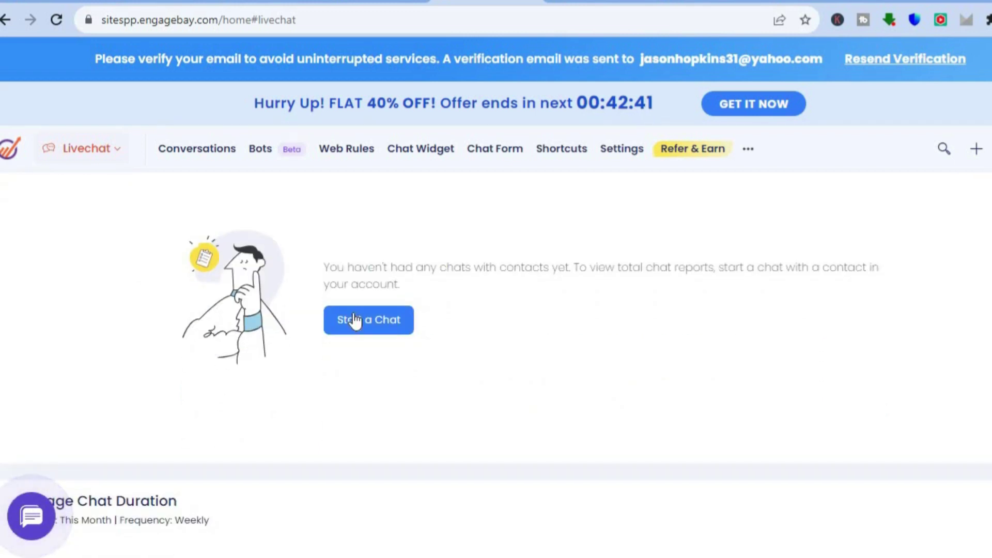
click(355, 320)
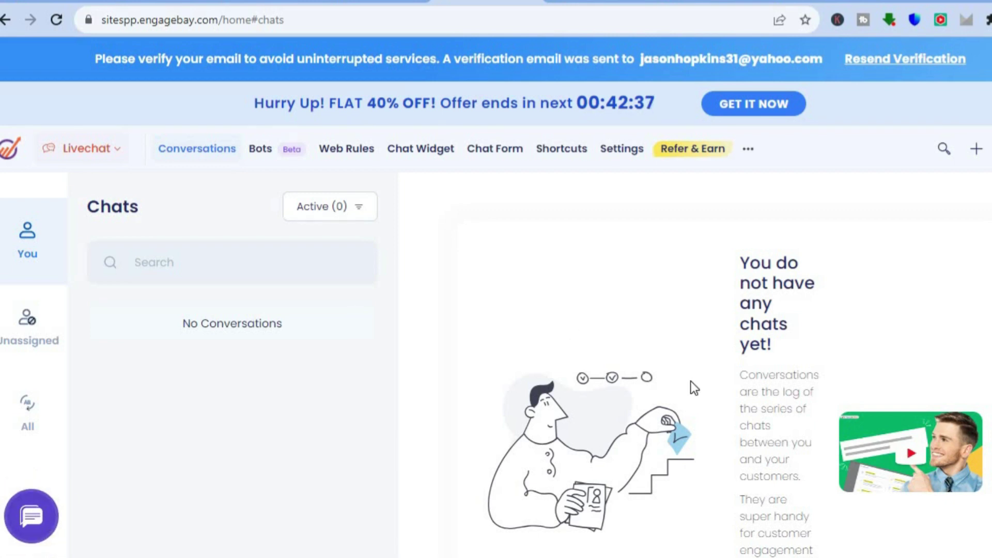
scroll(597, 357, down, 2)
scroll(598, 358, up, 2)
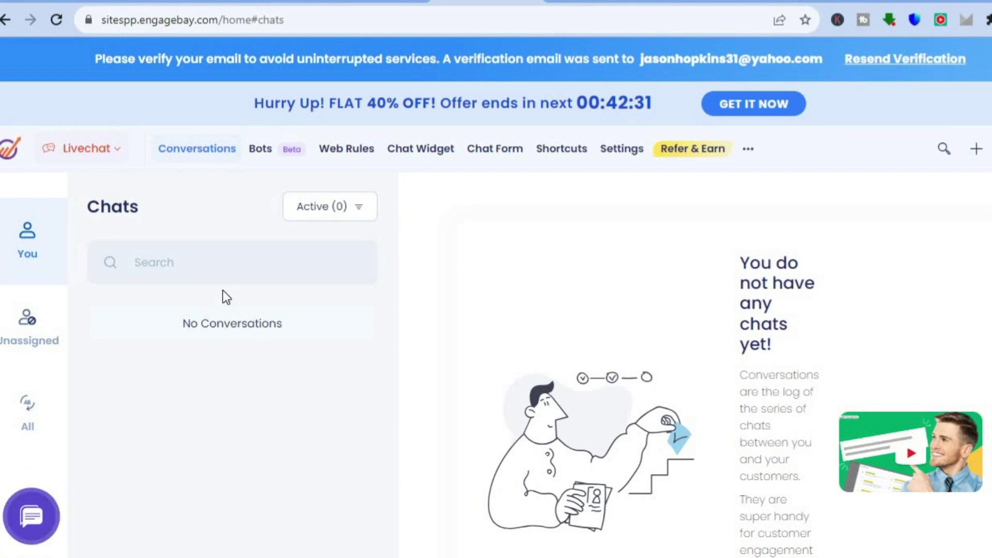
Try turning Enable Live Chat on and back off in the Chat Widget settings, and open the Chat Form page
click(427, 155)
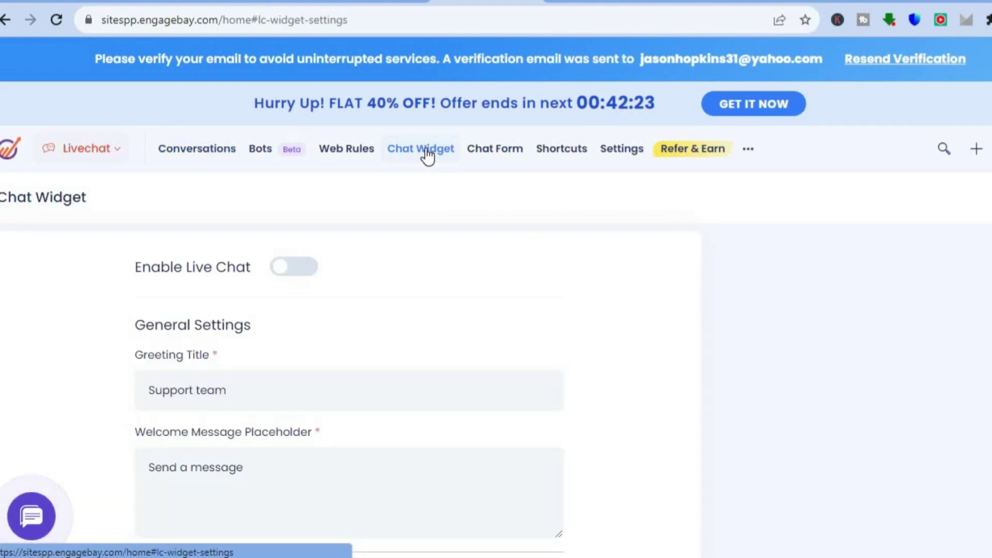
click(291, 271)
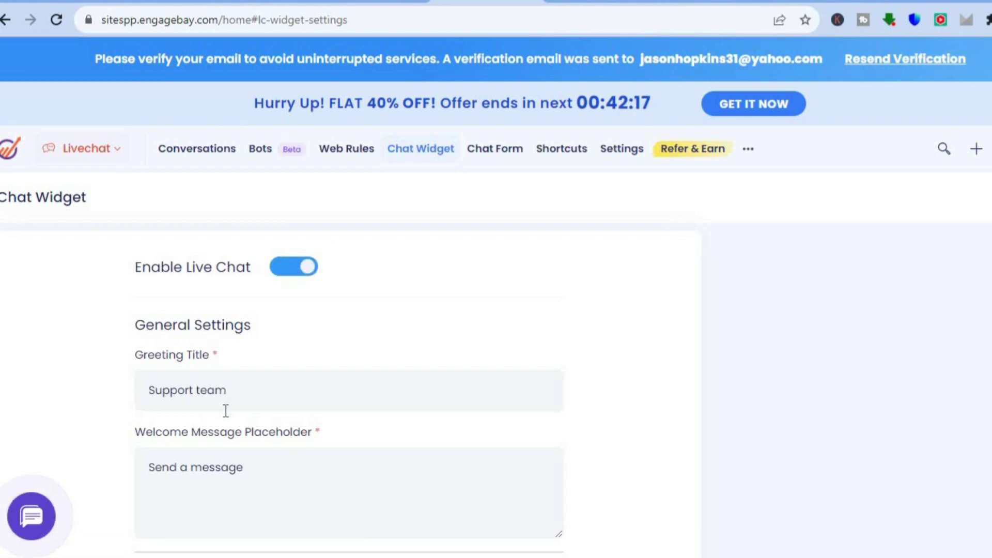
click(287, 282)
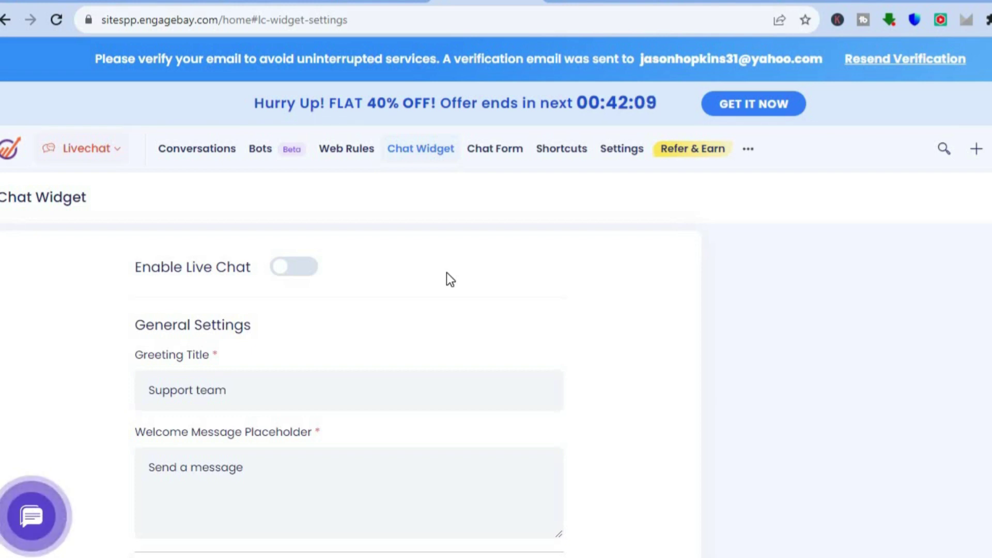
click(500, 158)
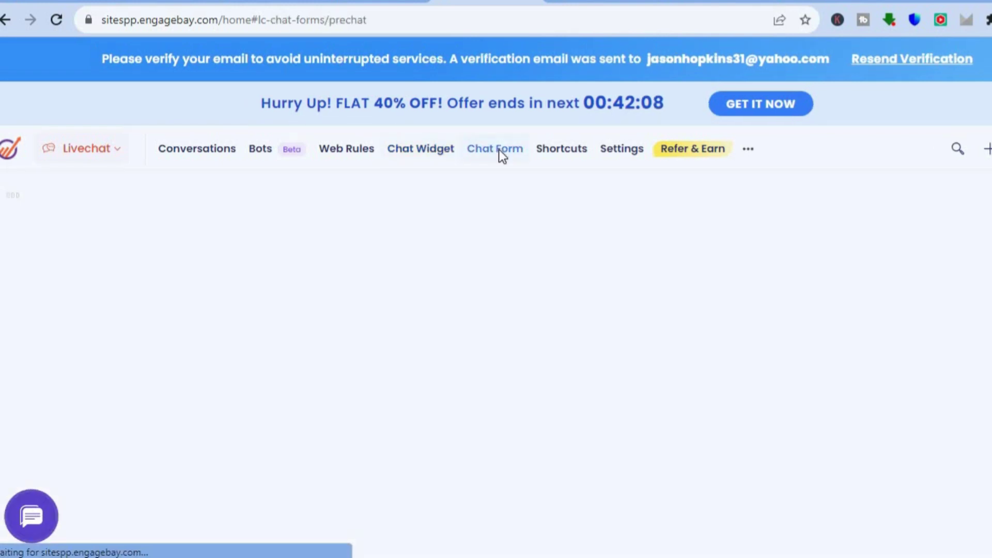